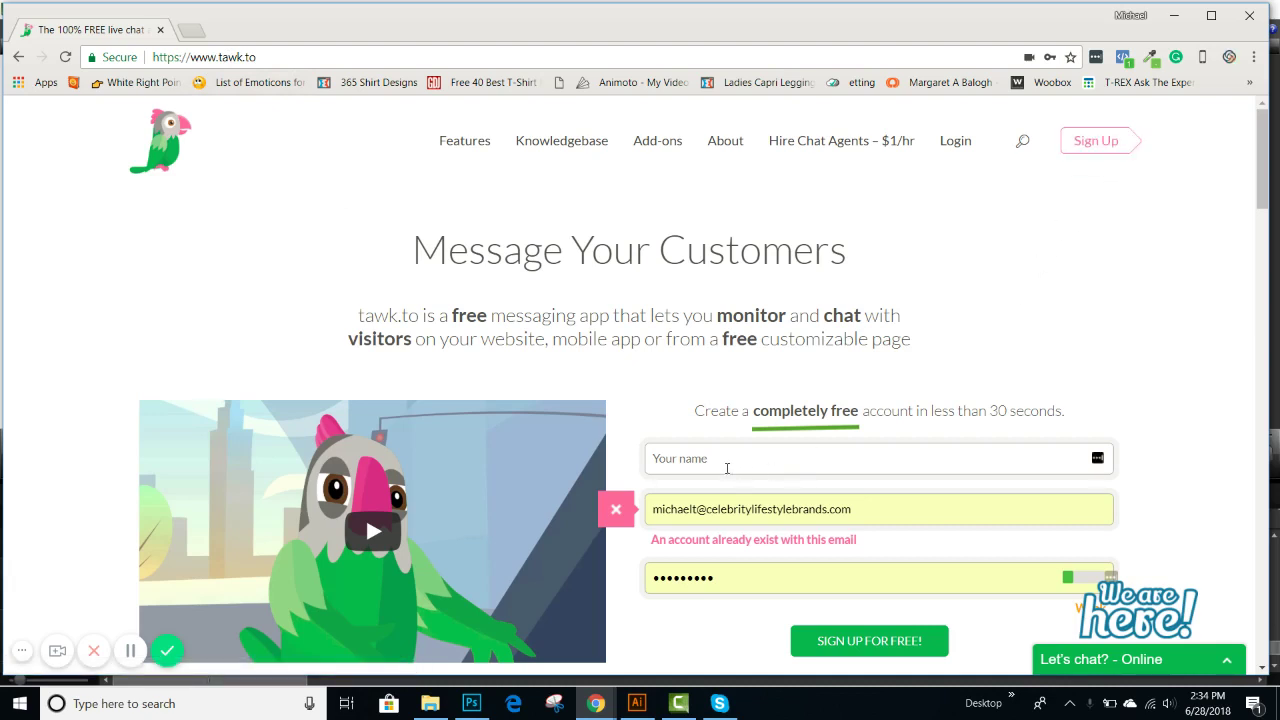
Step: Sign in to the existing tawk.to account from the login page using the prefilled credentials
left_click(727, 467)
left_click(1067, 524)
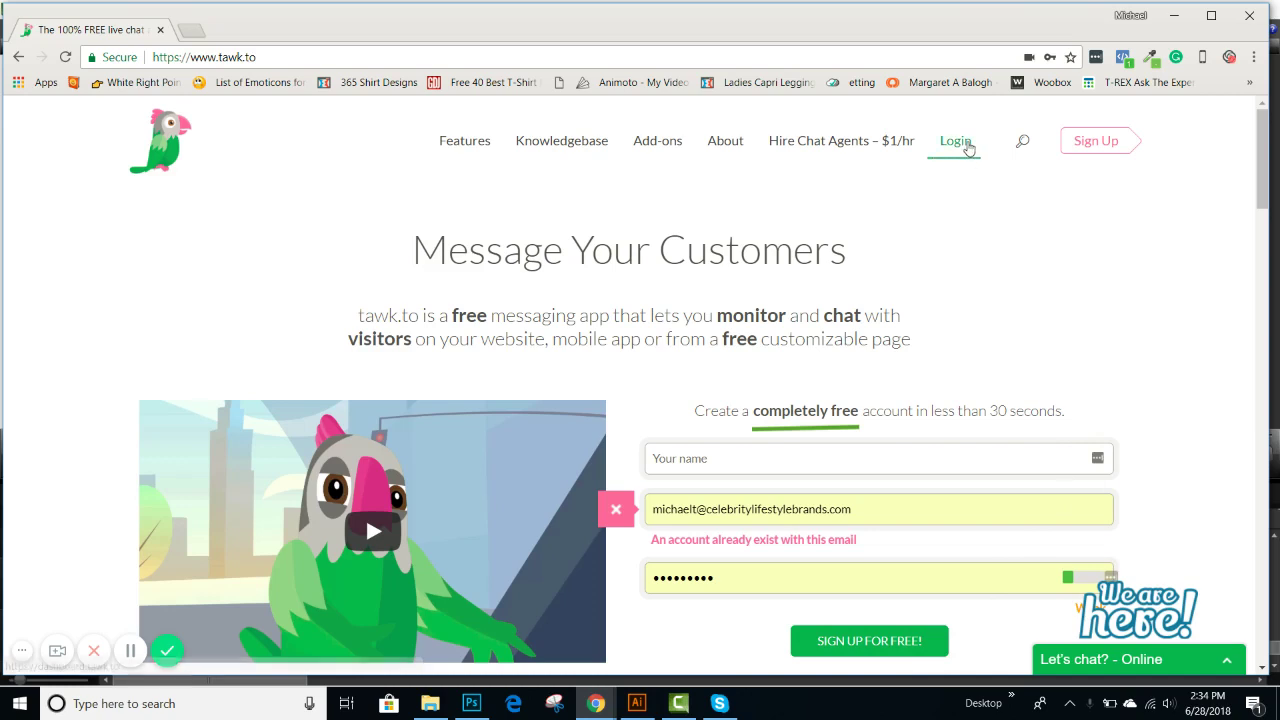
left_click(966, 145)
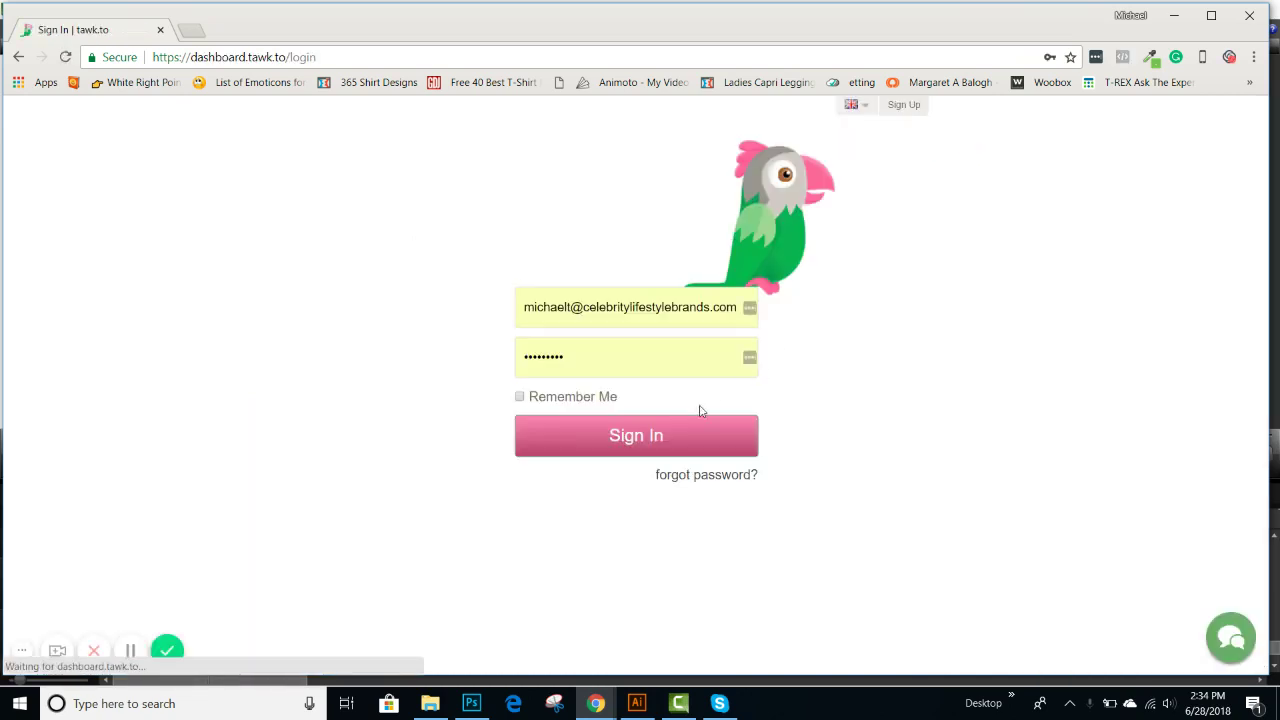
left_click(650, 436)
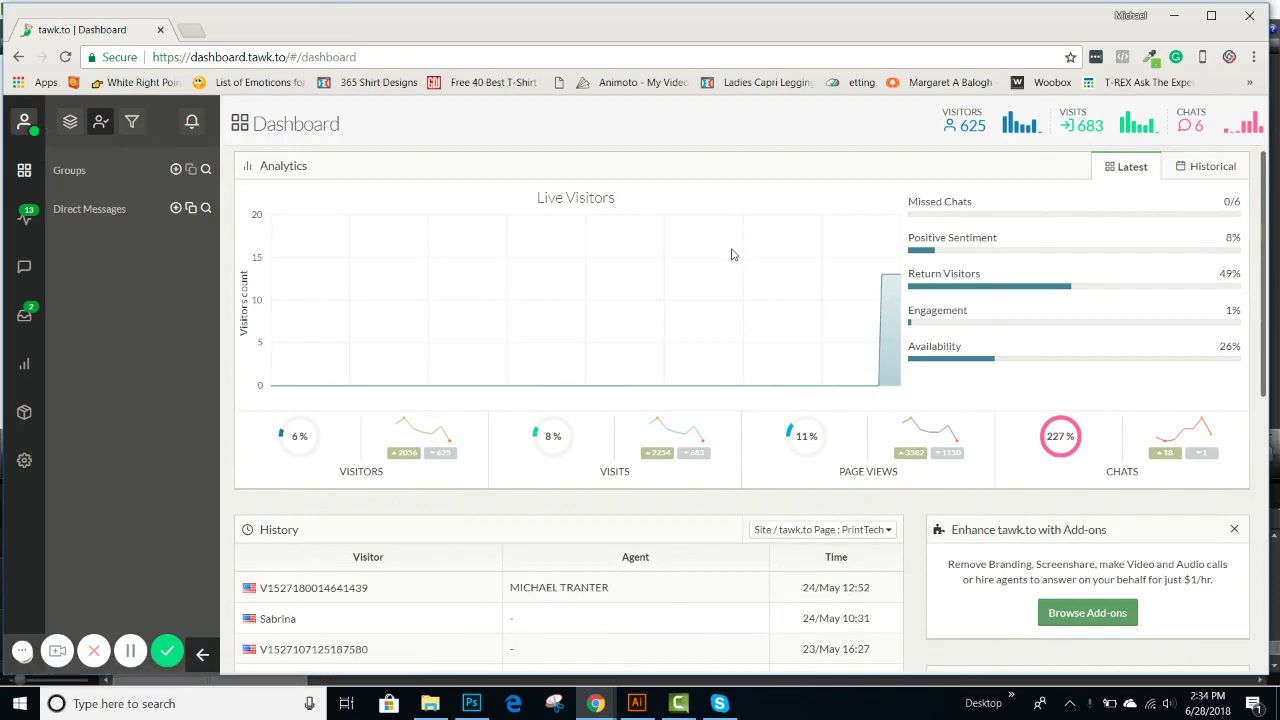
Step: Look over the dashboard's live visitor analytics, visitor history and blog posts
scroll(731, 255, "down", 2)
scroll(728, 263, "up", 2)
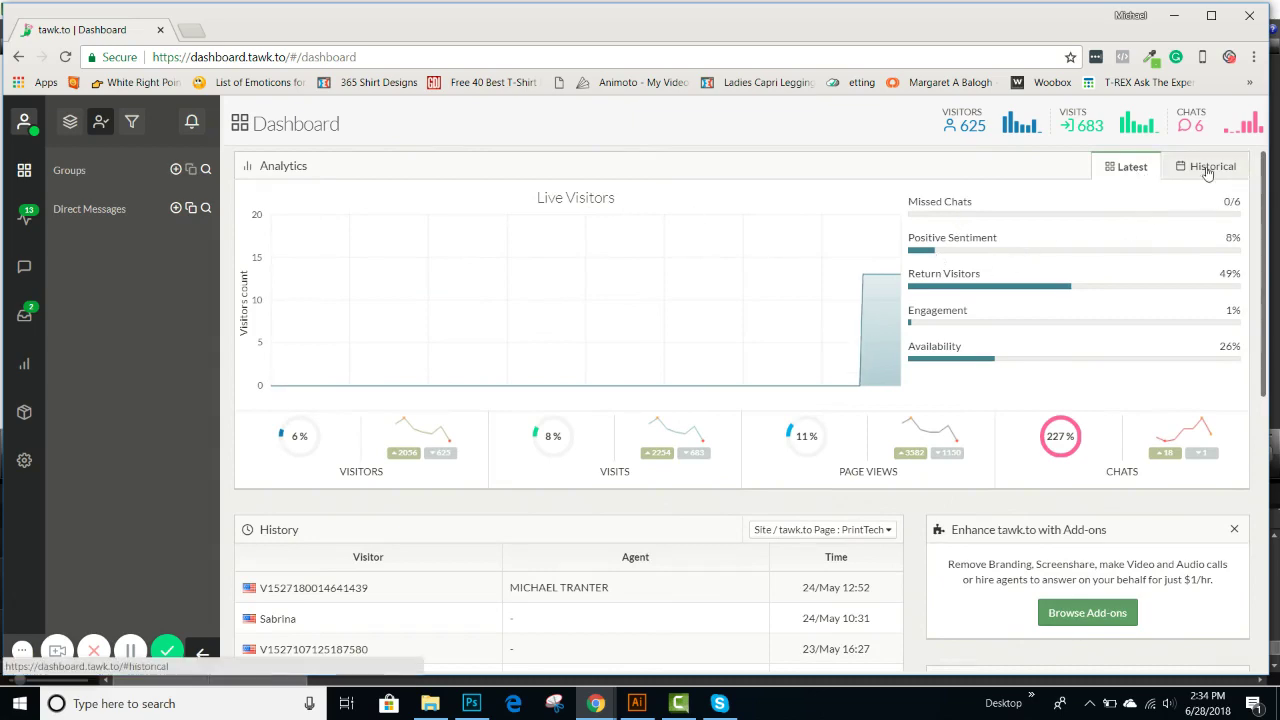
scroll(680, 354, "down", 6)
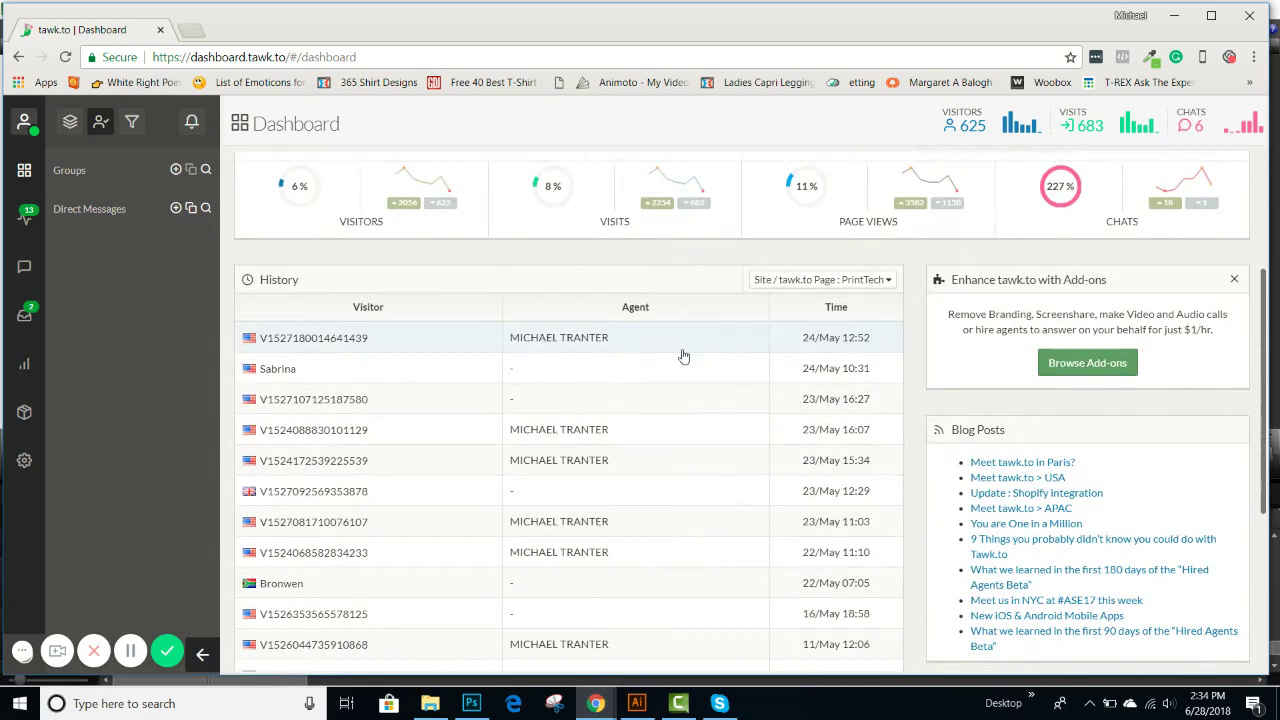
scroll(673, 355, "down", 1)
scroll(673, 355, "up", 2)
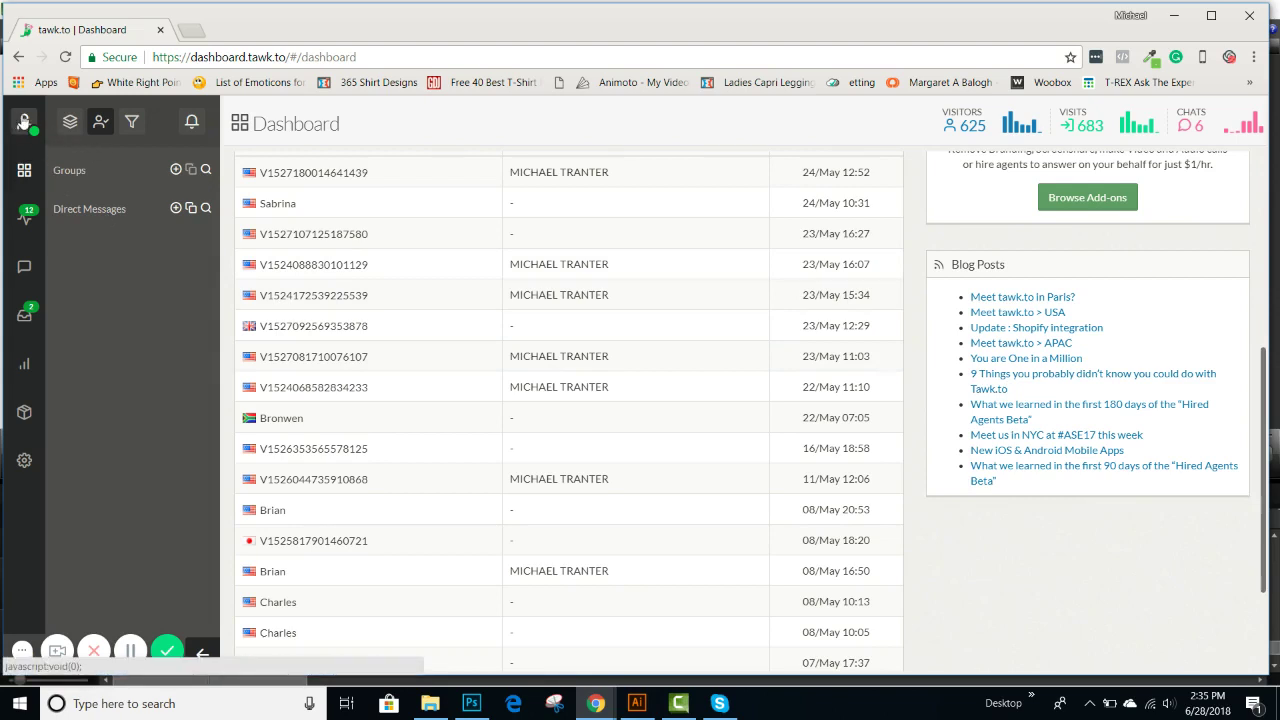
Step: Review the profile's online status options and the list of sites and pages from which chats are accepted
left_click(24, 121)
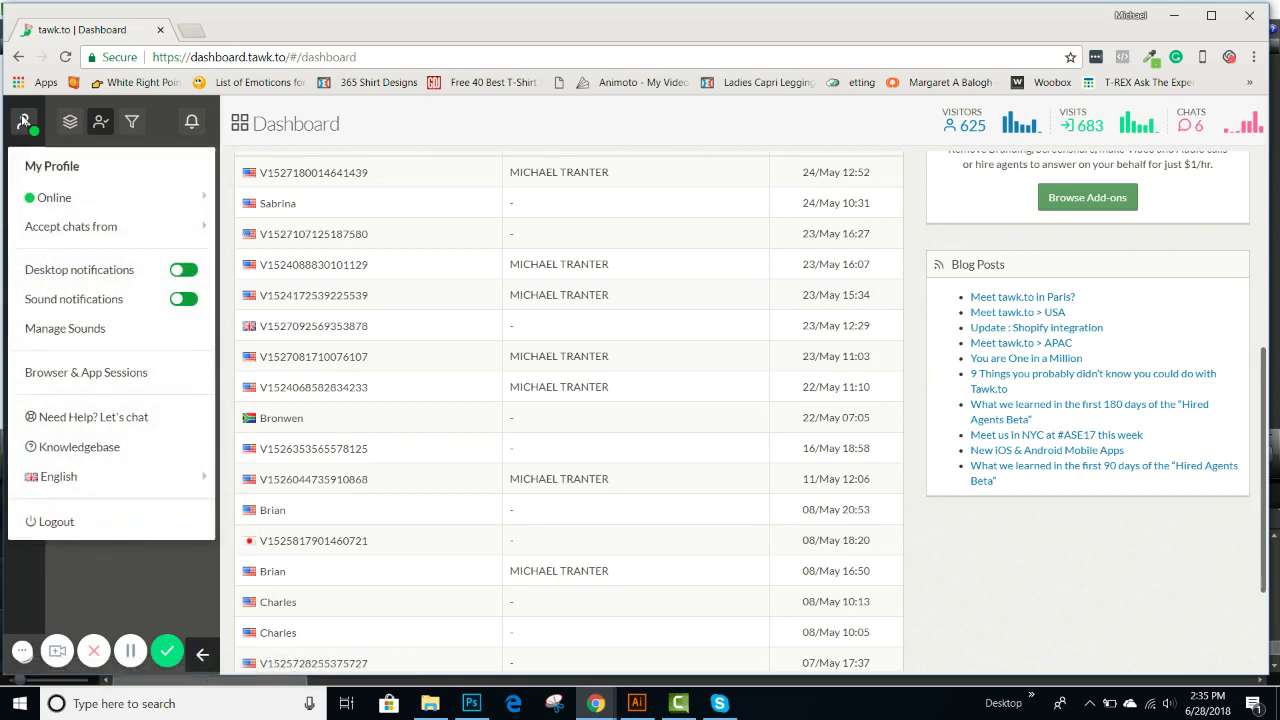
mouse_move(63, 198)
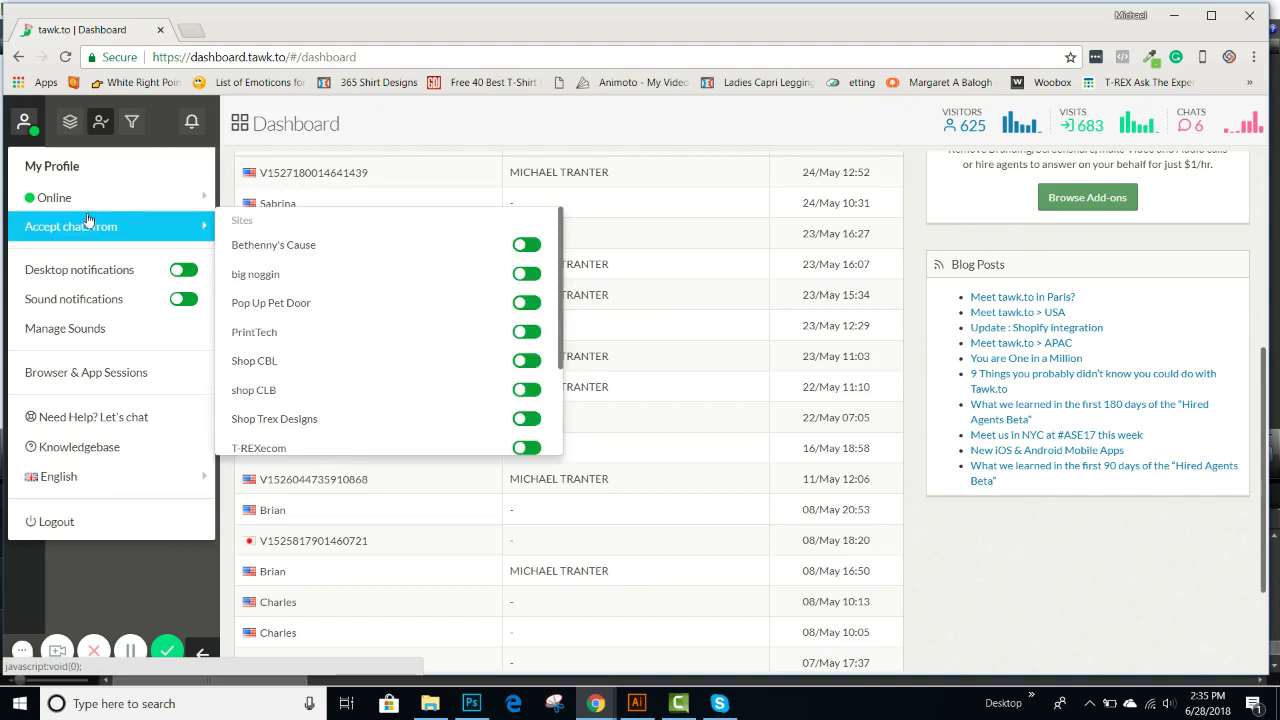
mouse_move(45, 229)
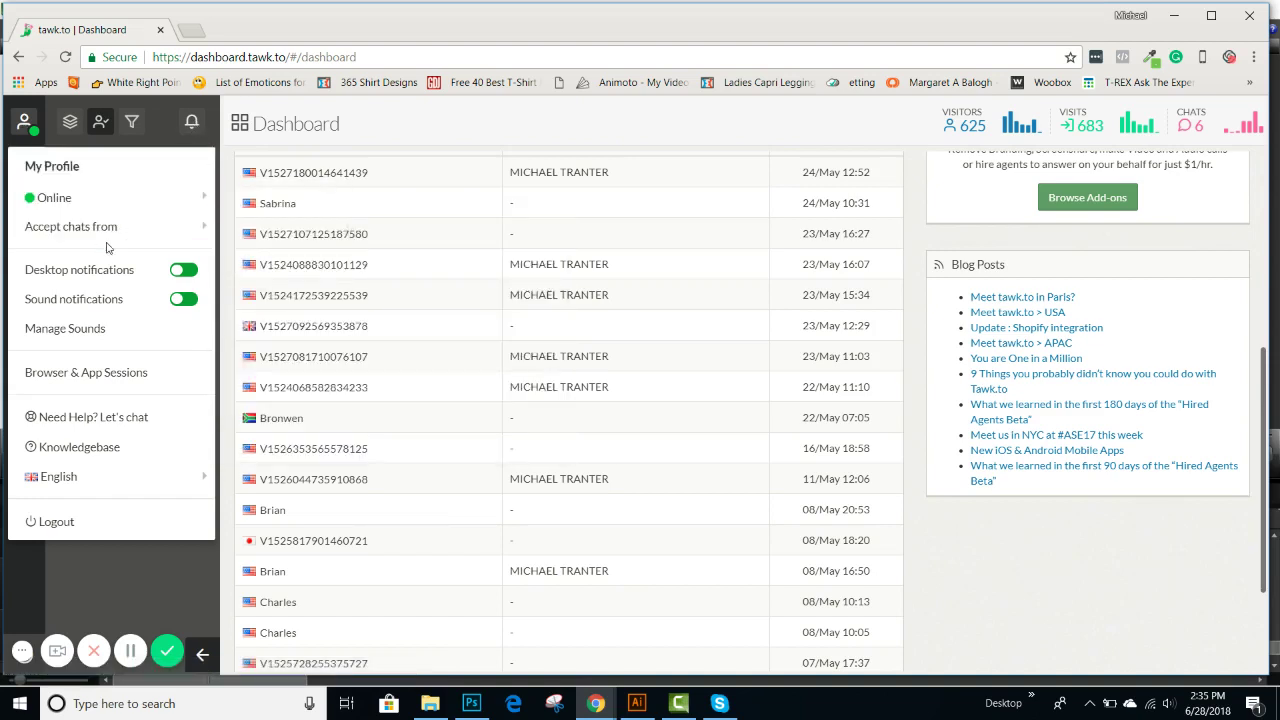
mouse_move(100, 228)
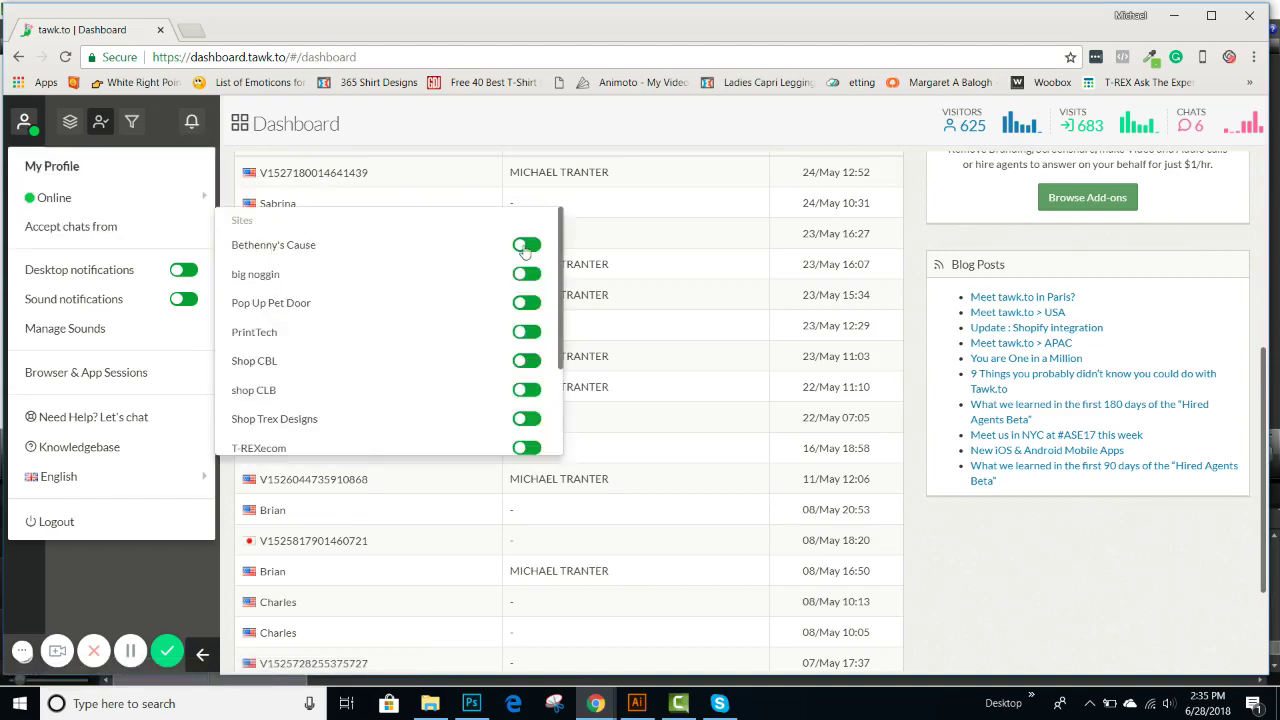
scroll(509, 341, "down", 2)
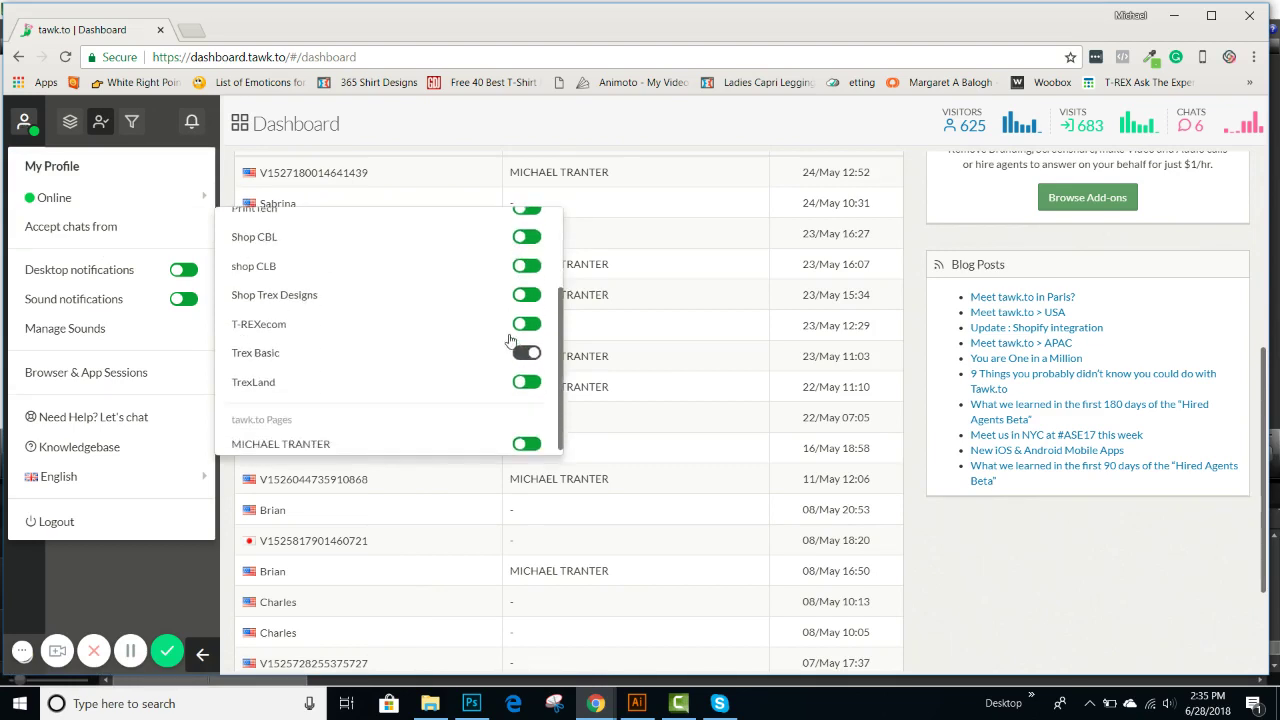
scroll(509, 341, "down", 1)
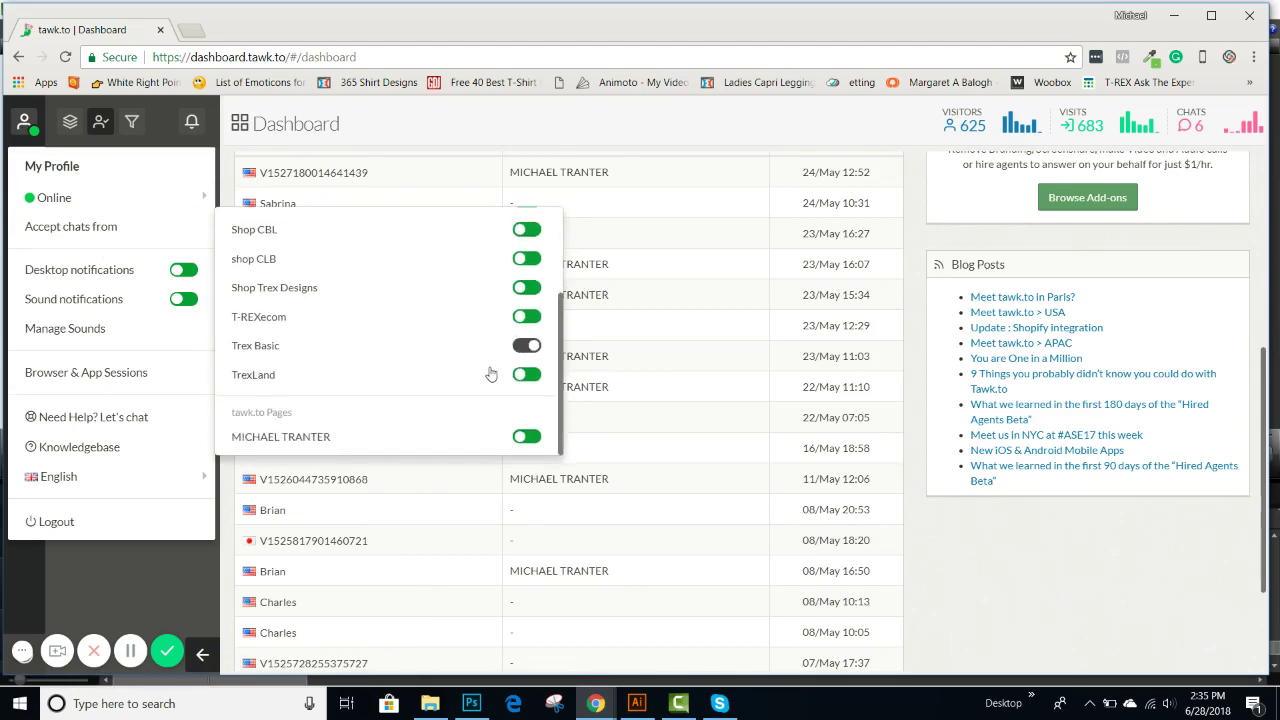
scroll(491, 374, "up", 3)
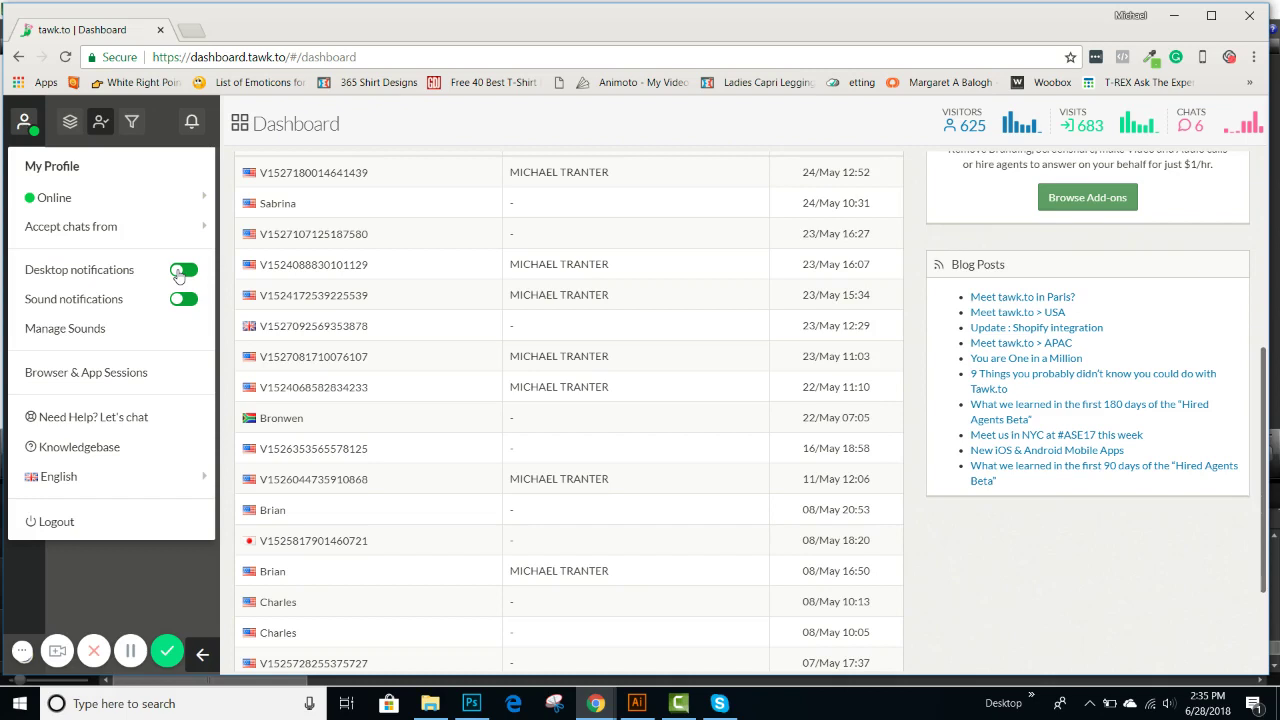
Step: Open the Manage Sounds settings and look through the sounds available for New Chat
left_click(101, 334)
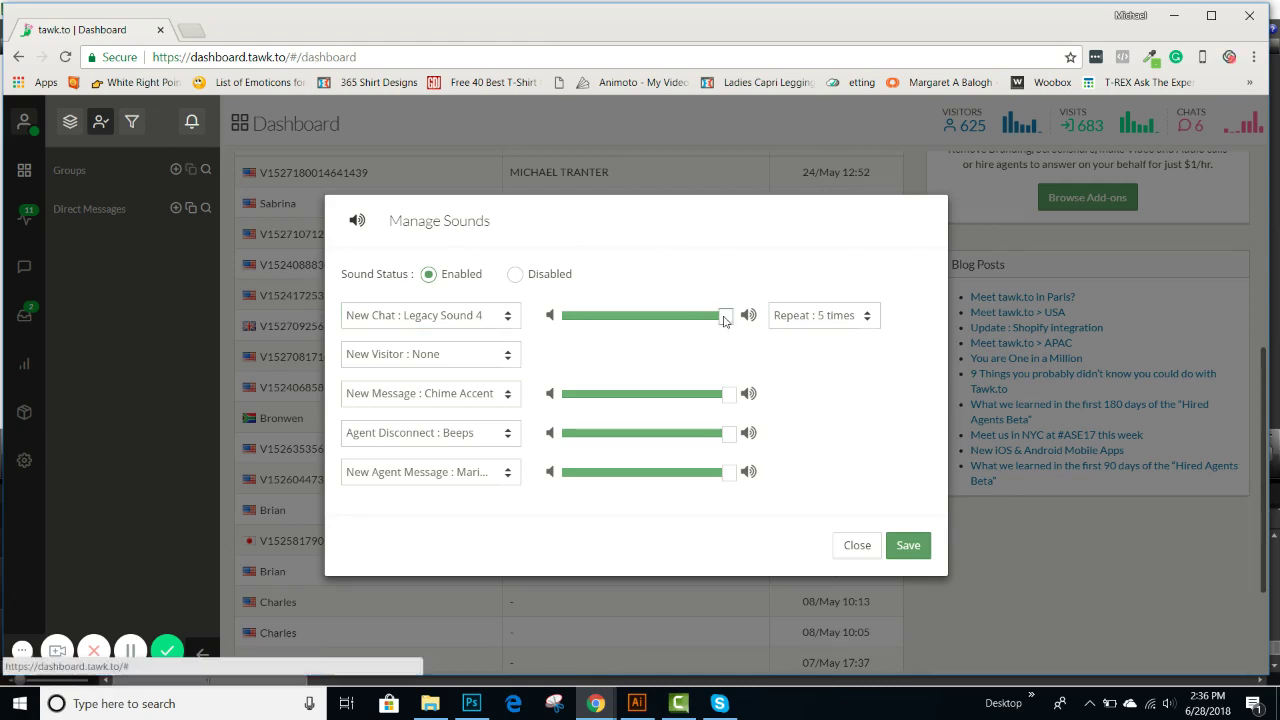
left_click(508, 316)
scroll(443, 428, "down", 3)
scroll(443, 430, "down", 2)
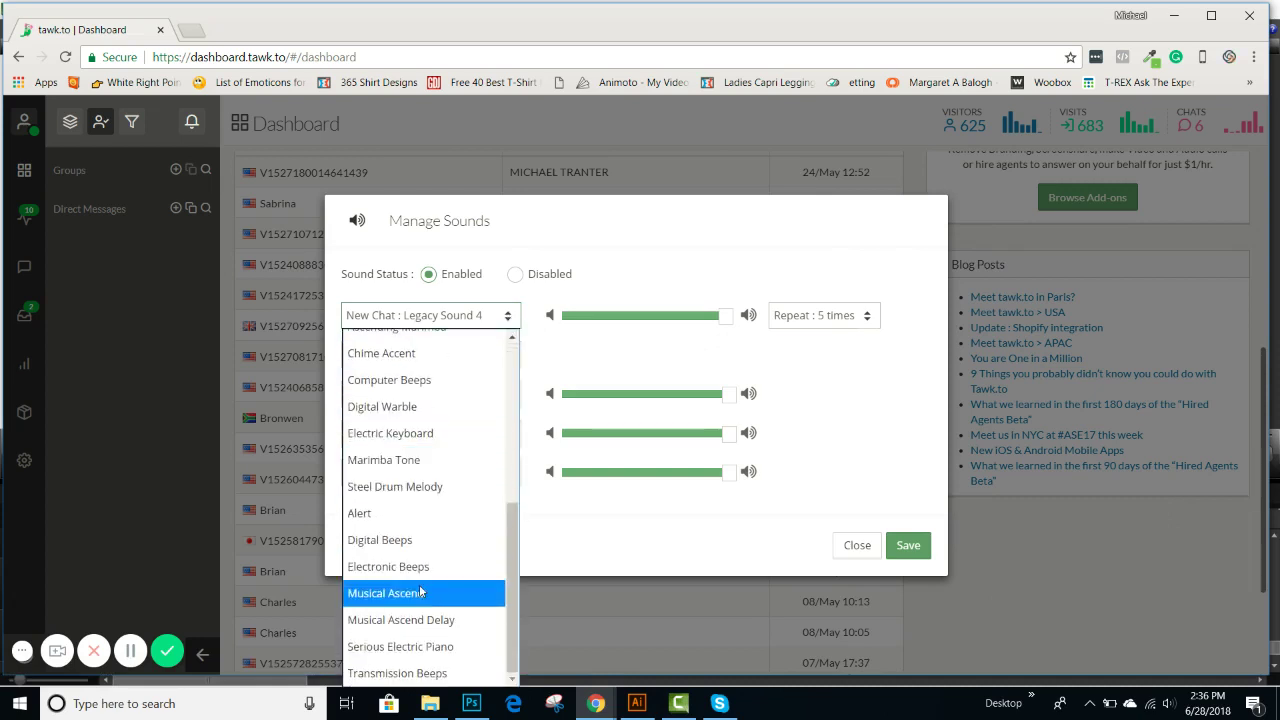
scroll(430, 560, "up", 5)
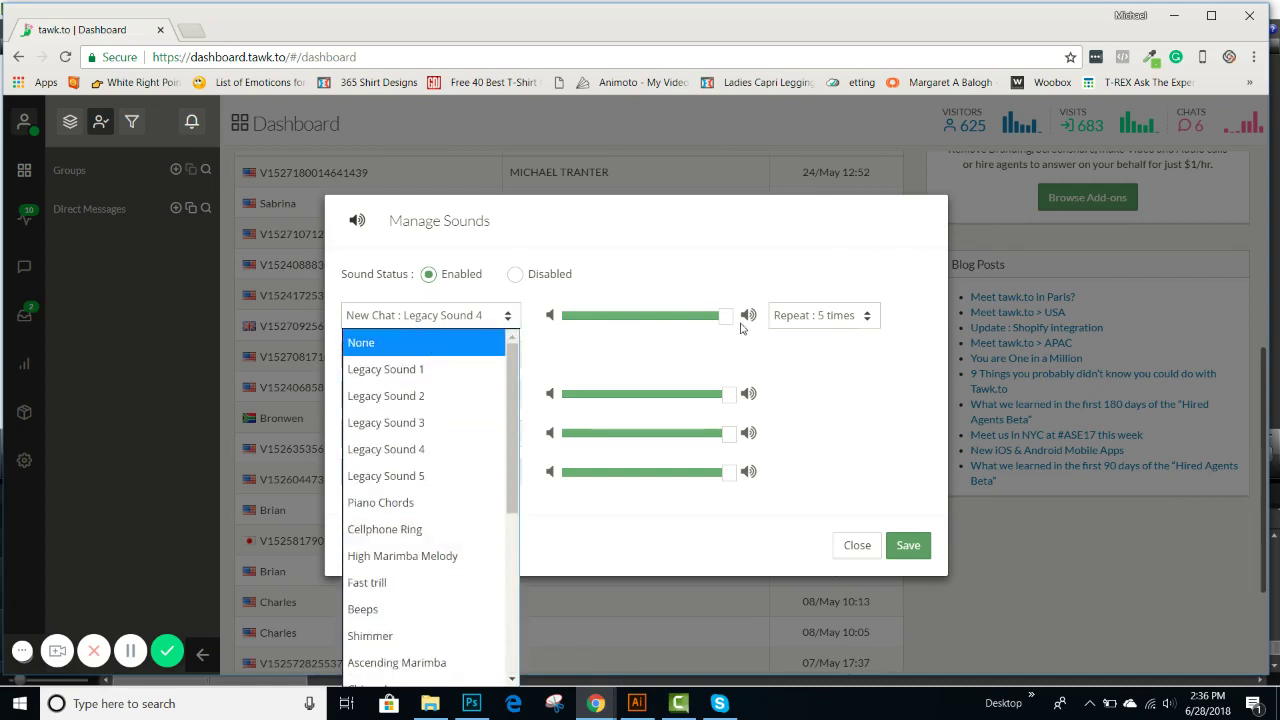
left_click(880, 339)
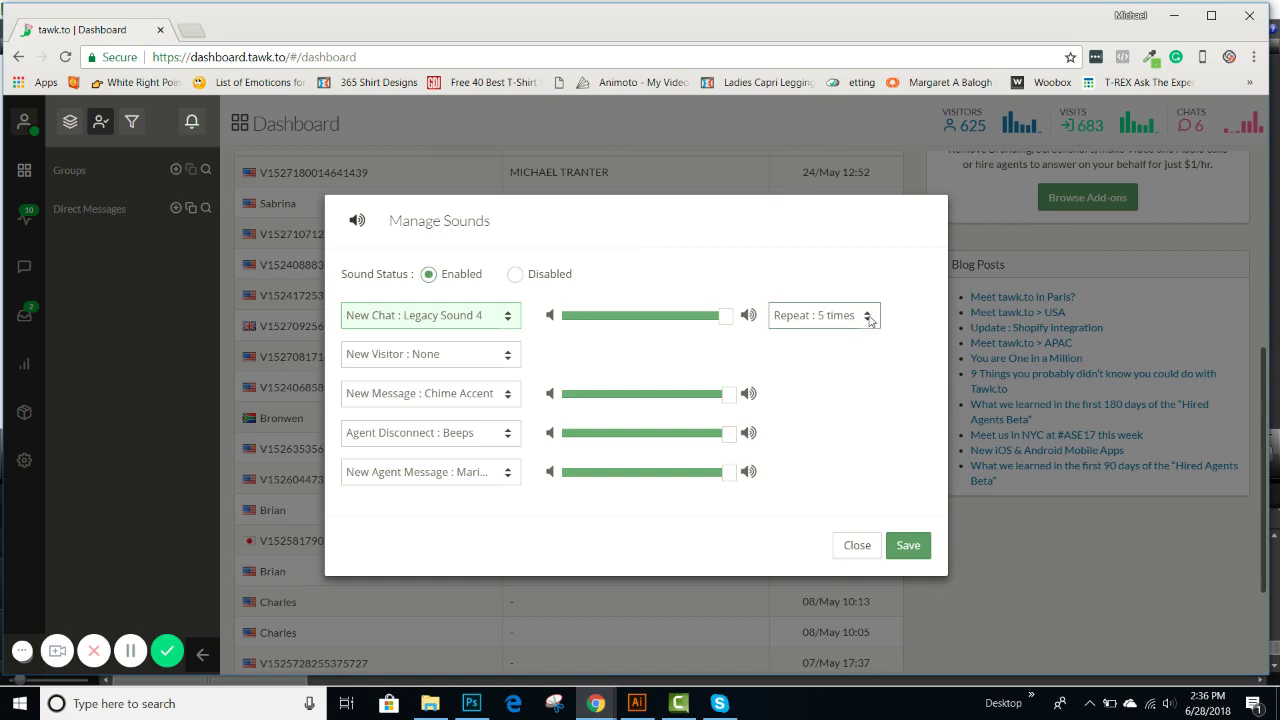
Step: Set the New Chat sound to repeat 5 times
left_click(870, 318)
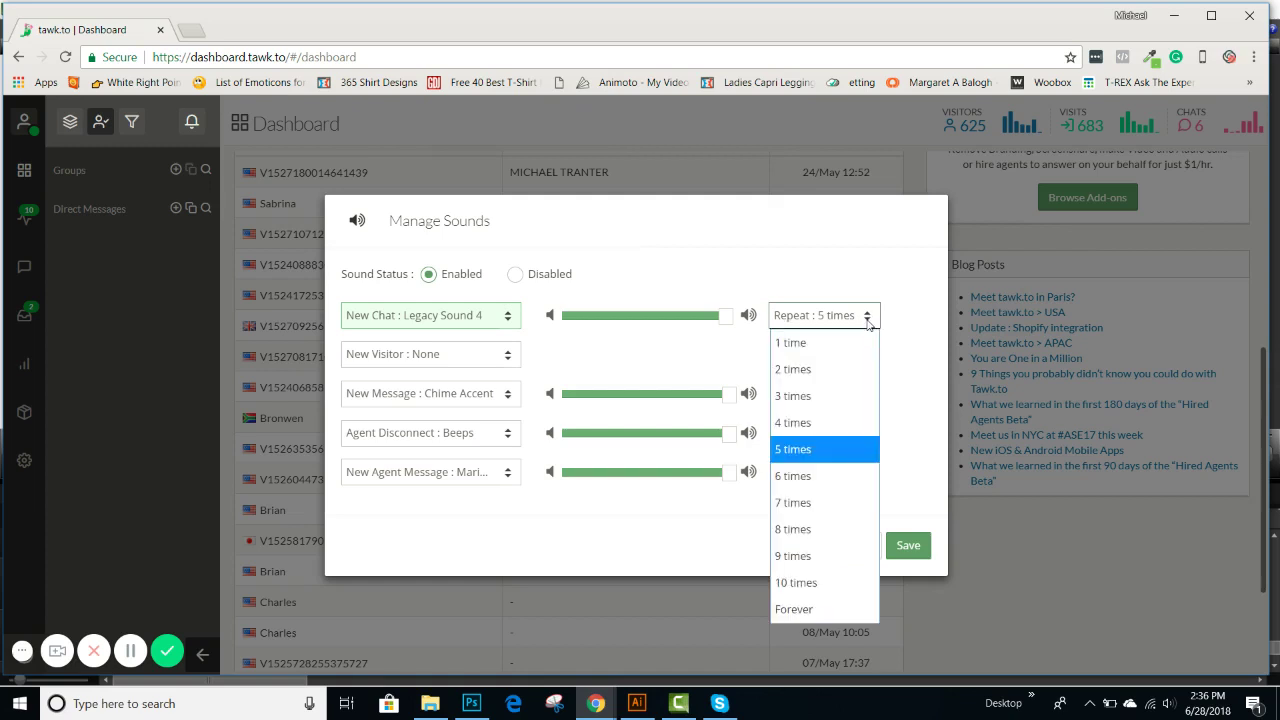
left_click(868, 320)
left_click(868, 320)
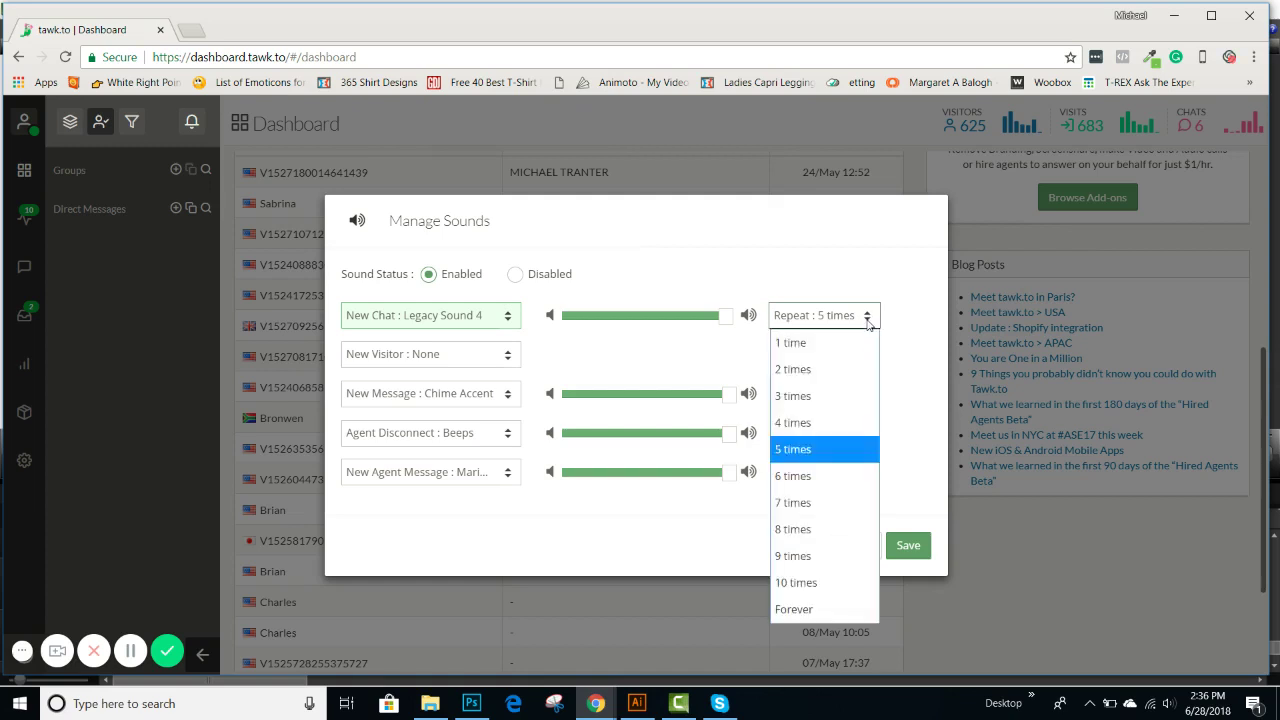
left_click(812, 449)
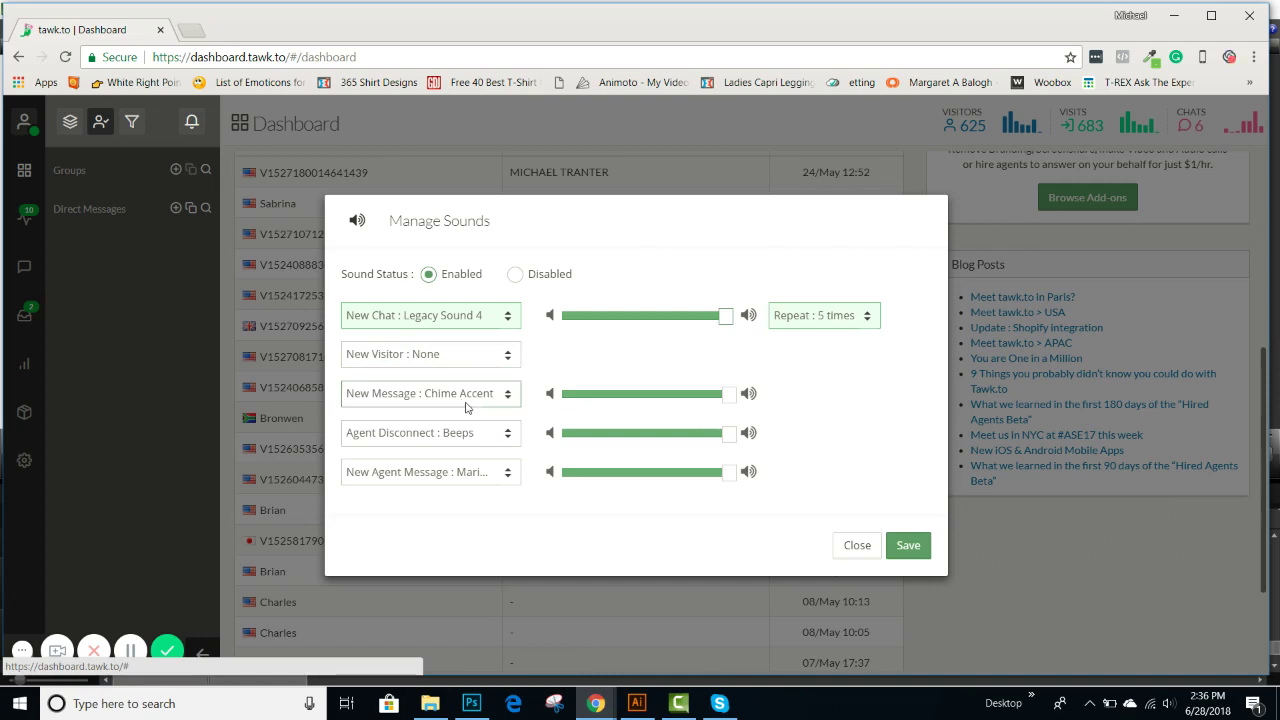
Step: Set the New Message, Agent Disconnect and New Agent Message volumes to maximum, and save the sound settings
left_click(733, 398)
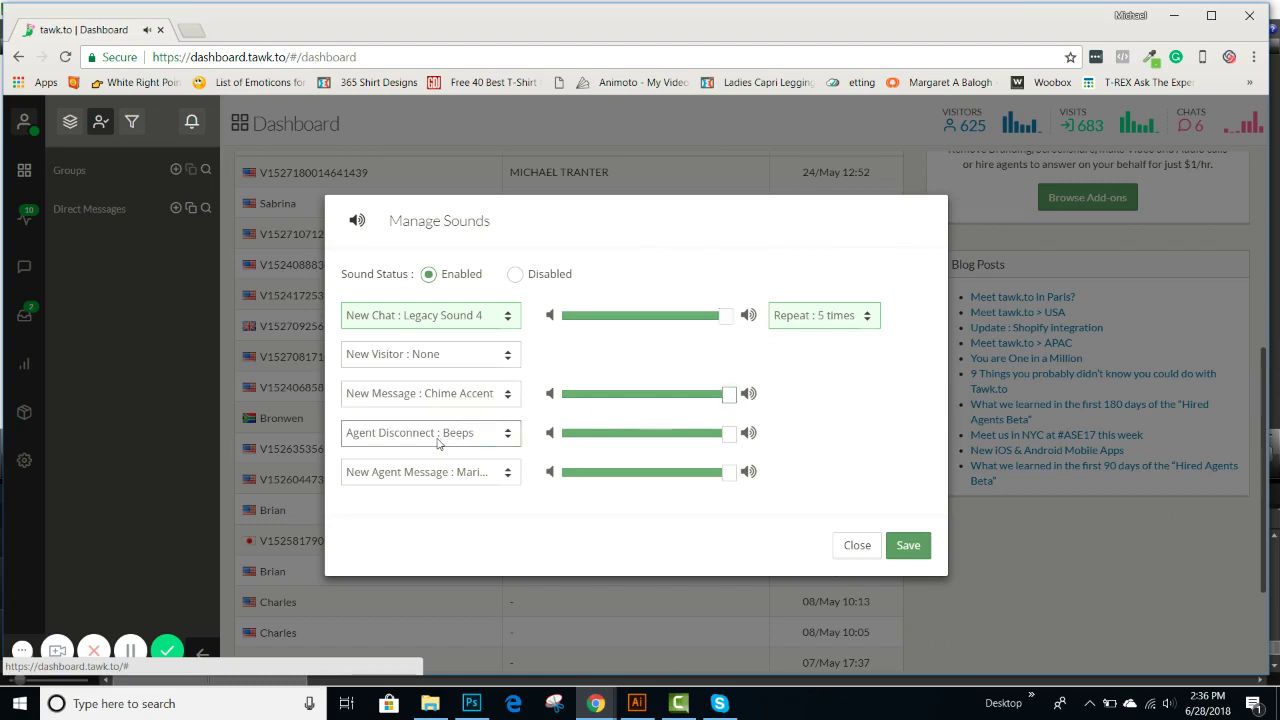
left_click(730, 438)
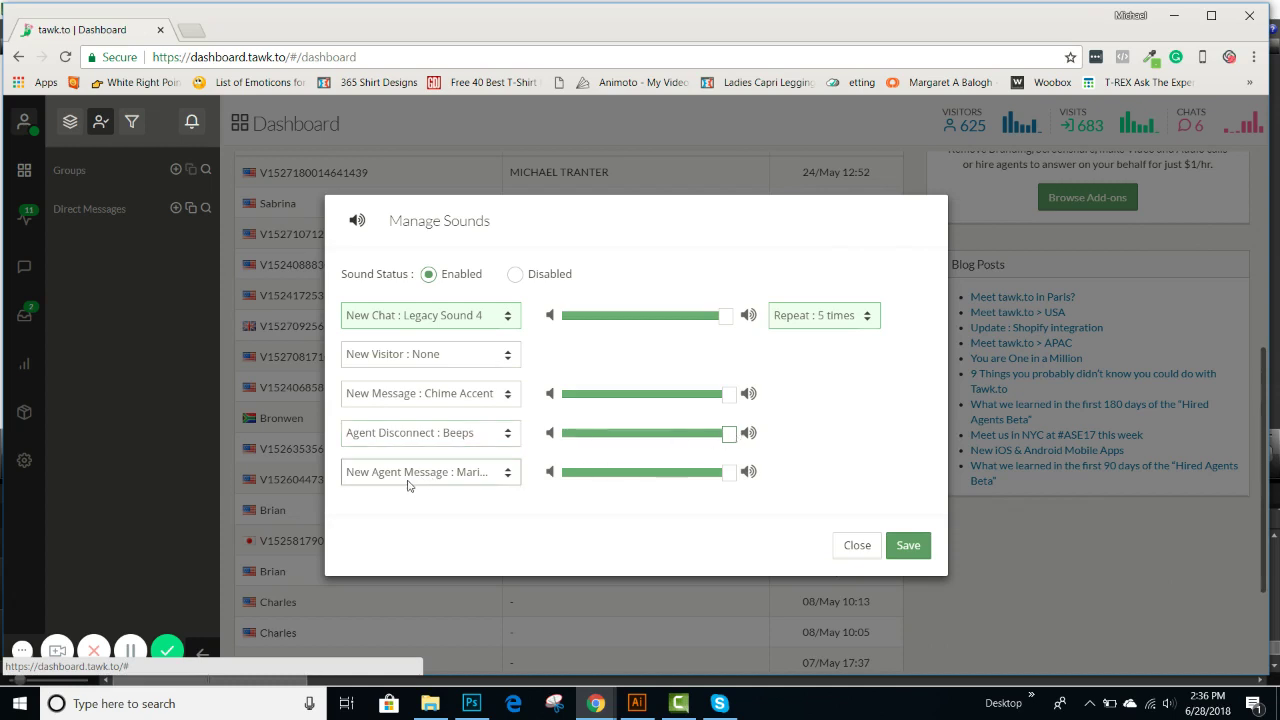
left_click(730, 478)
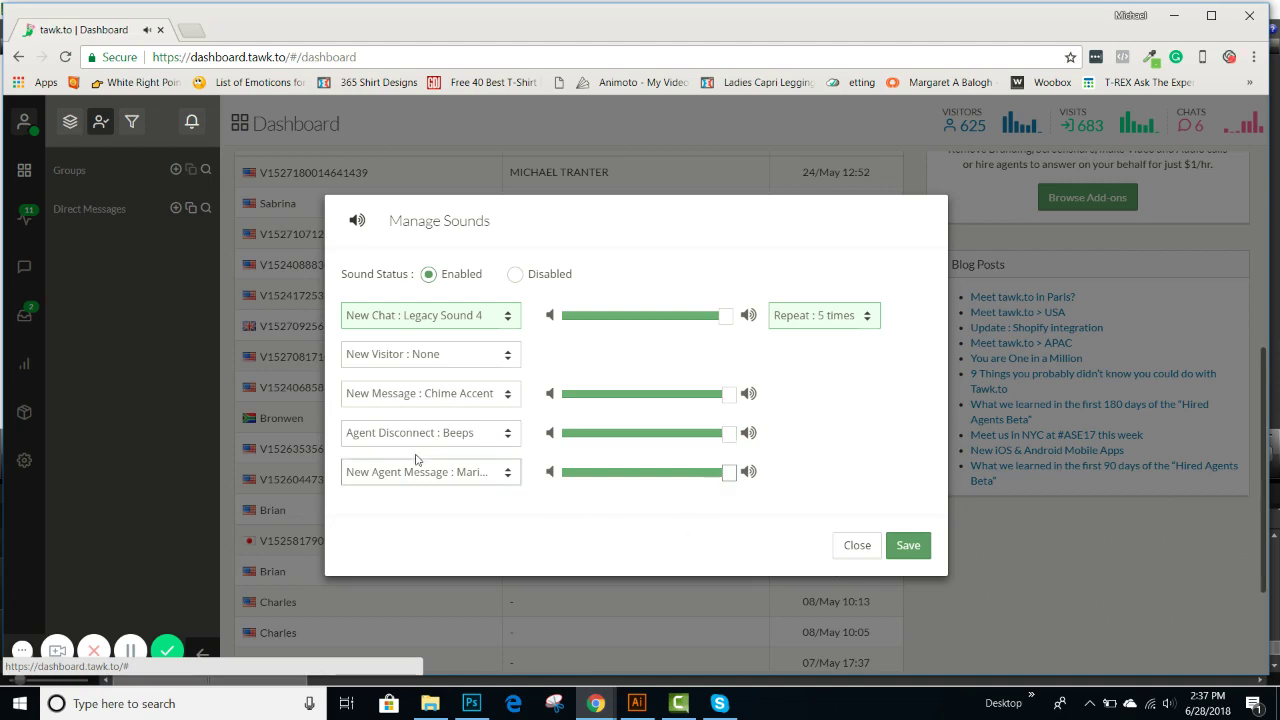
left_click(910, 547)
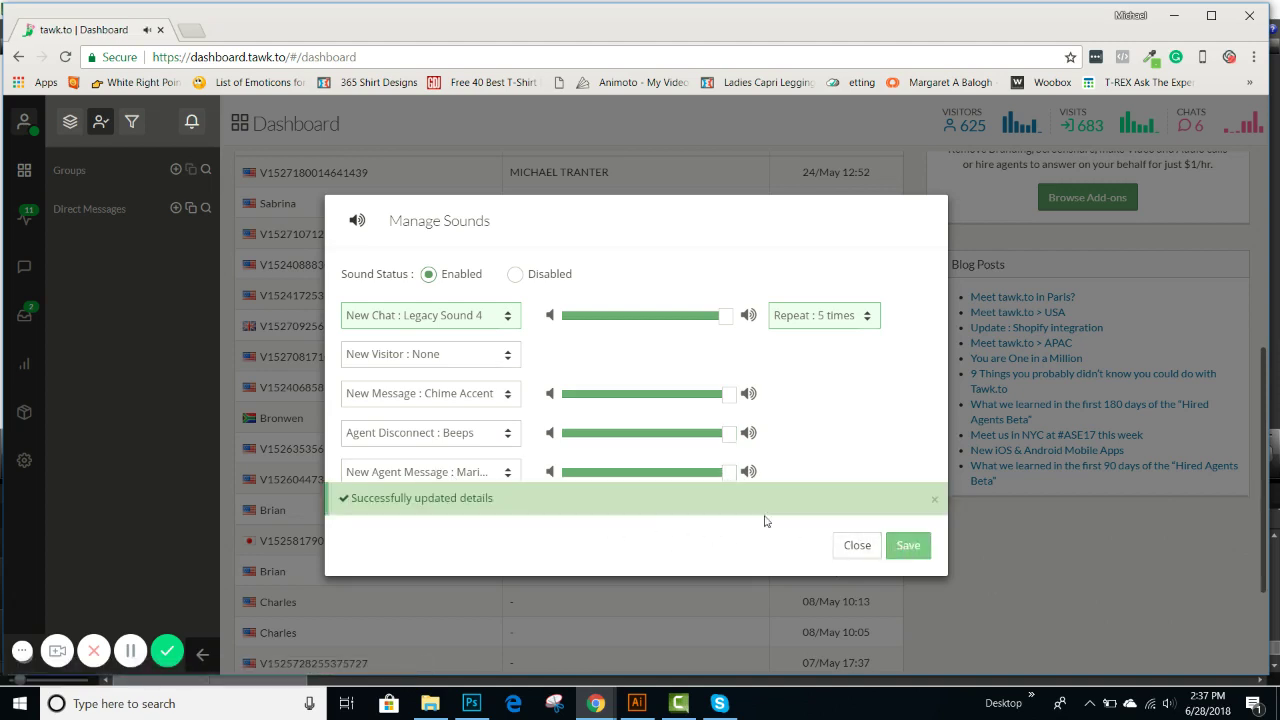
left_click(857, 545)
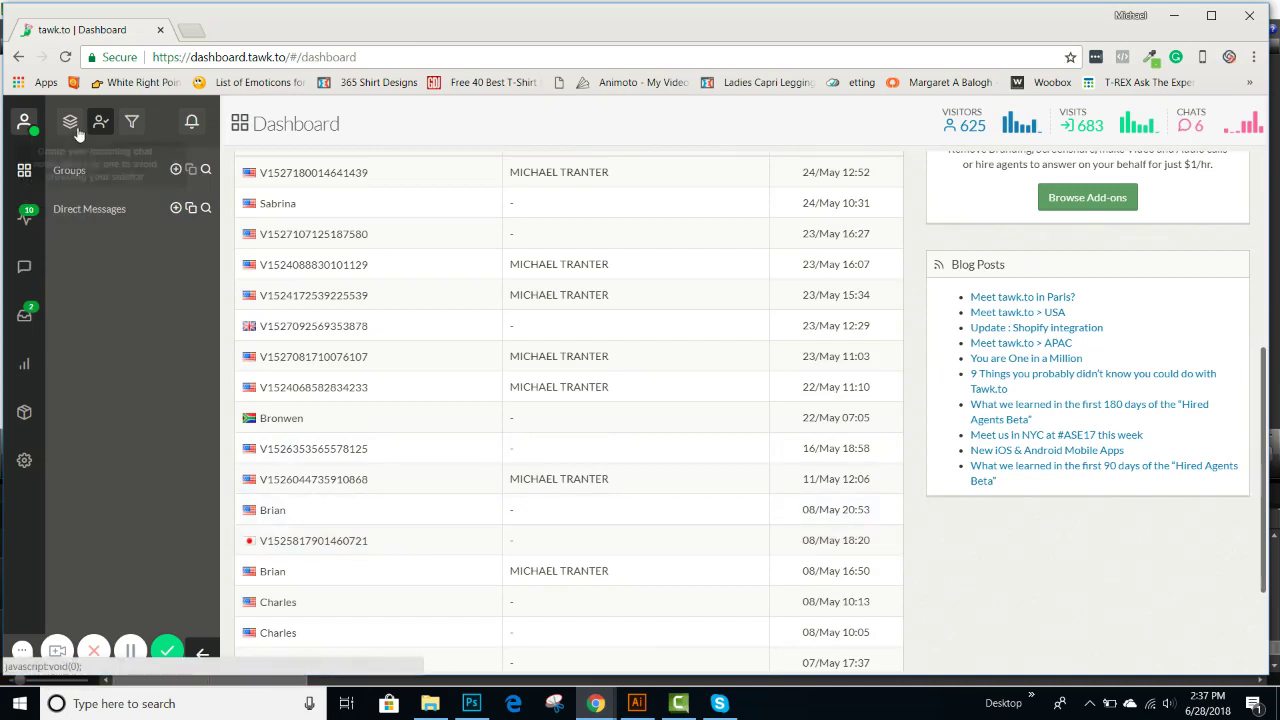
Step: Review the help, knowledgebase and interface language options of the profile
left_click(34, 129)
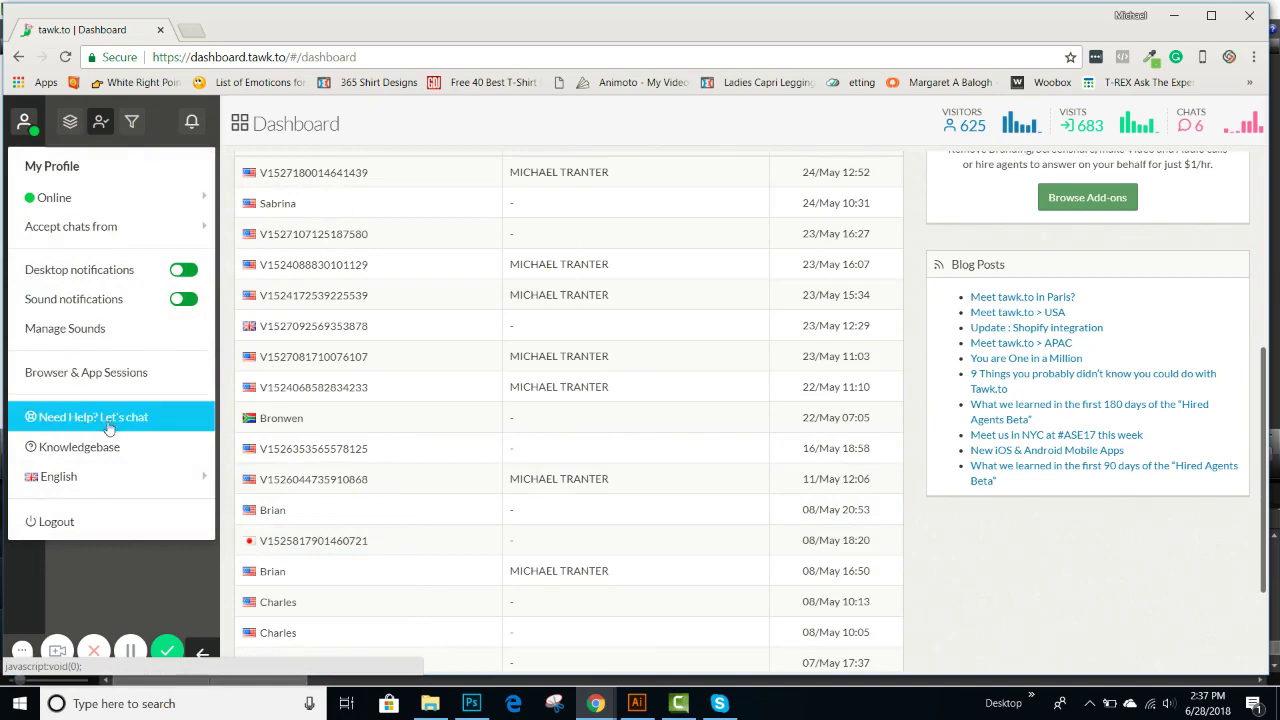
mouse_move(92, 481)
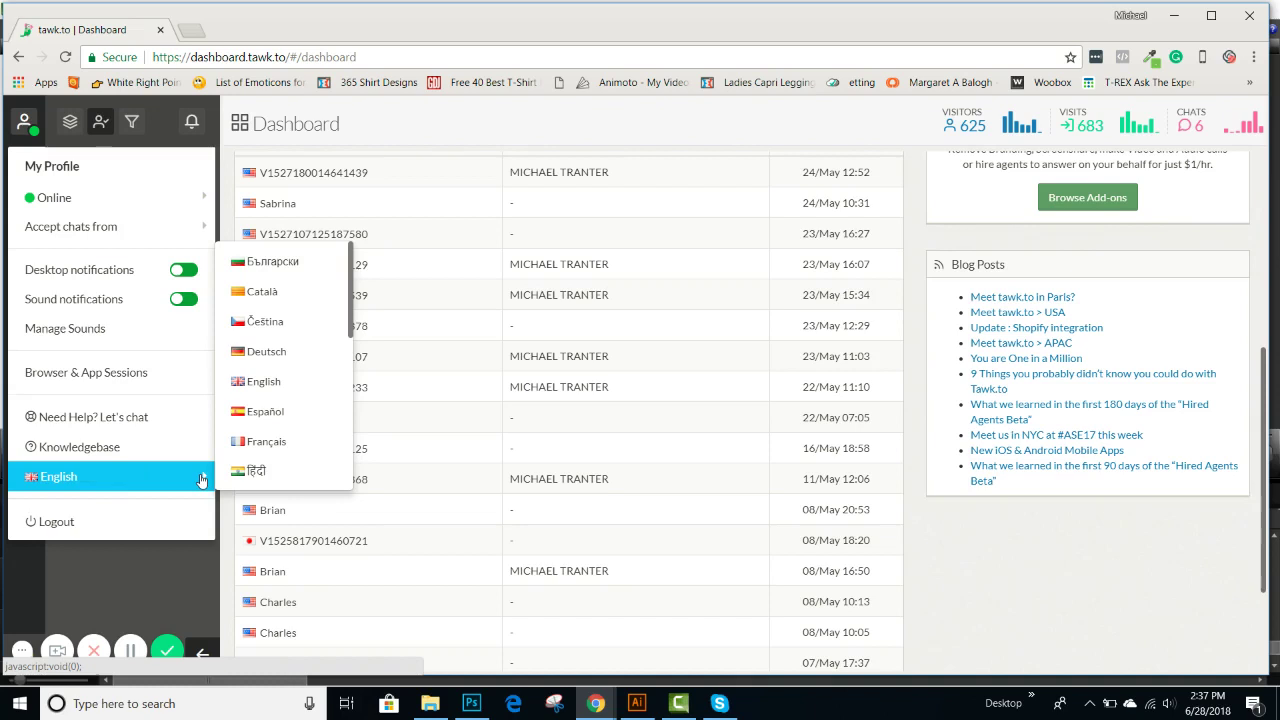
left_click(197, 566)
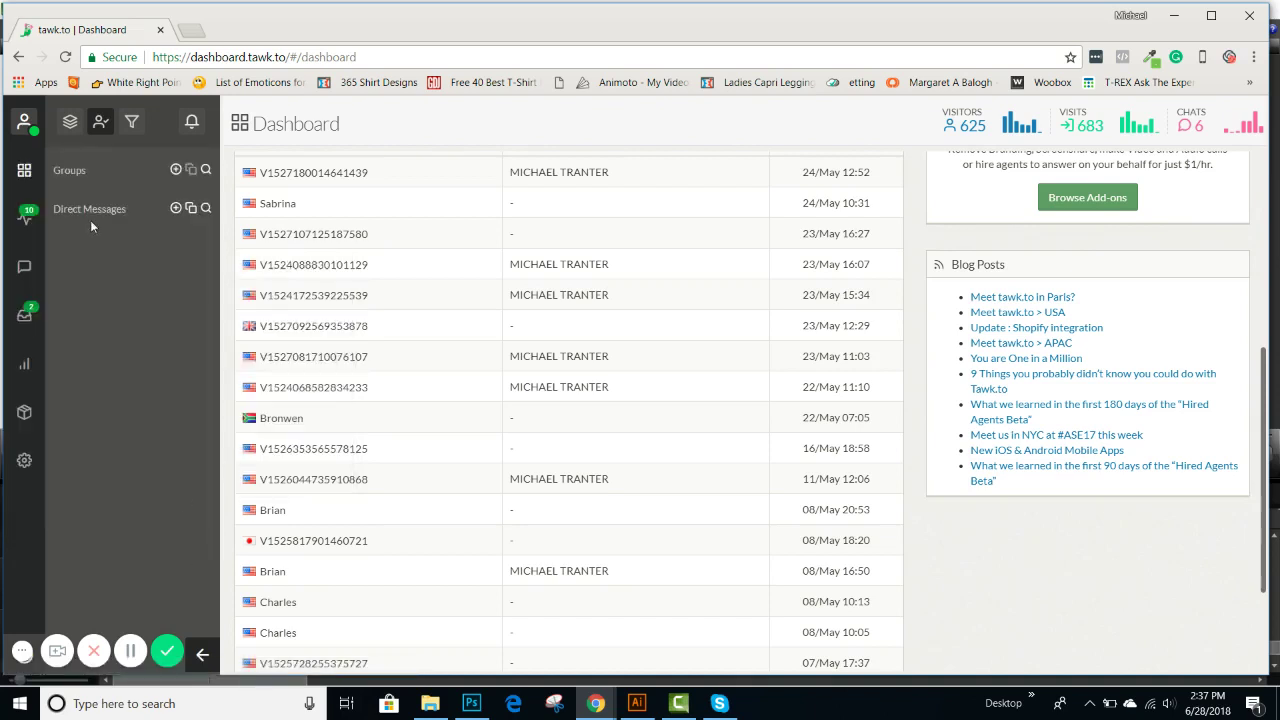
Step: Show all ongoing chats in the chat list and view the visitor details of the Bethenny's Cause chat
left_click(99, 123)
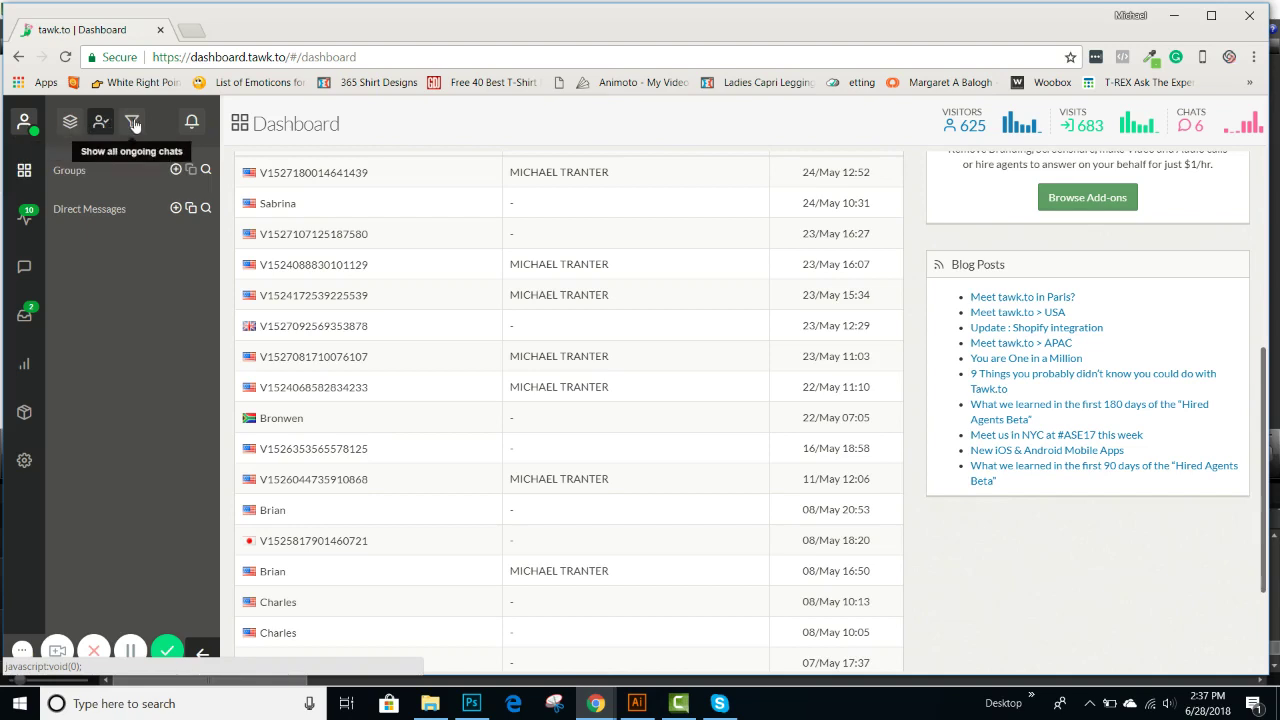
left_click(133, 122)
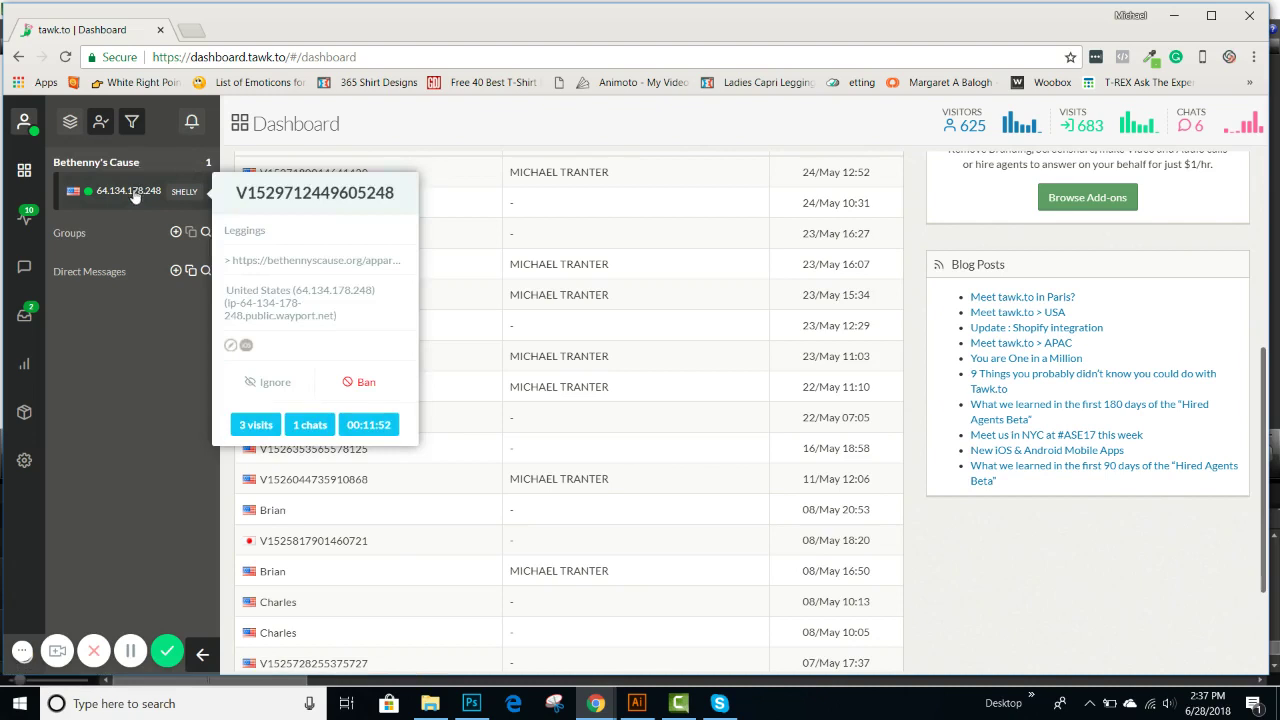
left_click(133, 122)
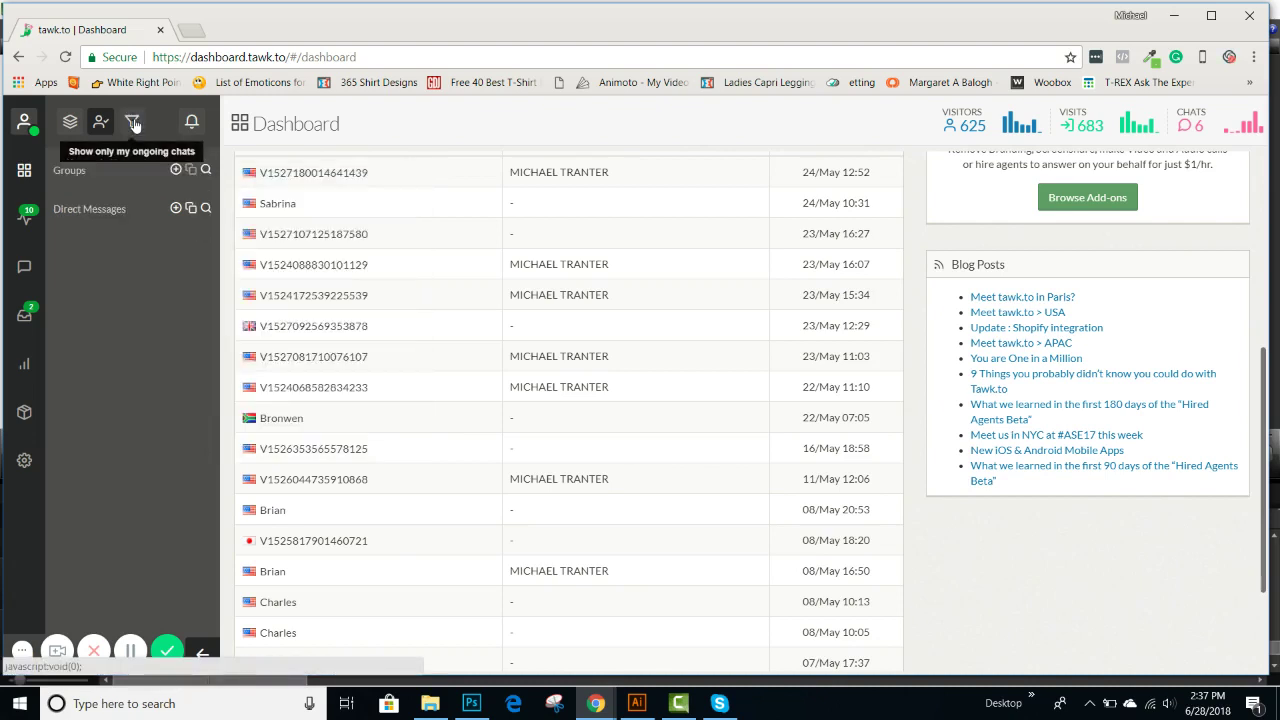
left_click(133, 122)
mouse_move(140, 192)
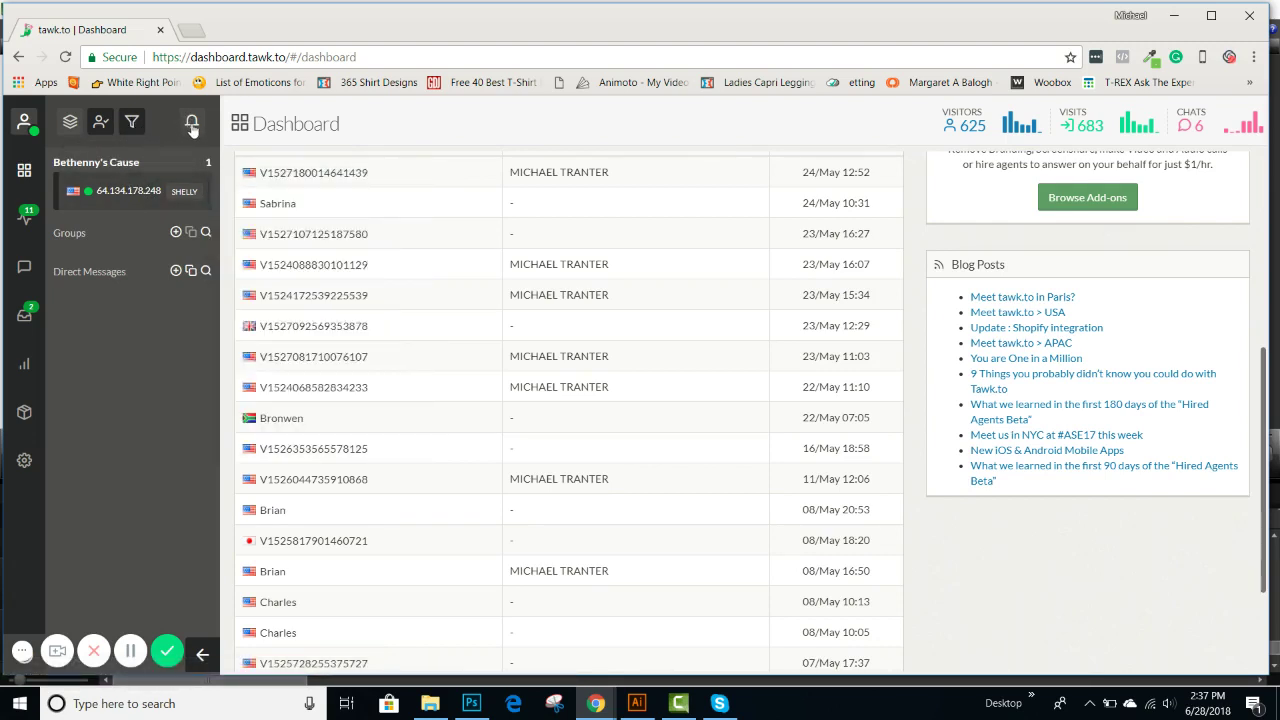
Step: Check the notifications and return to the dashboard's live visitor analytics
left_click(192, 124)
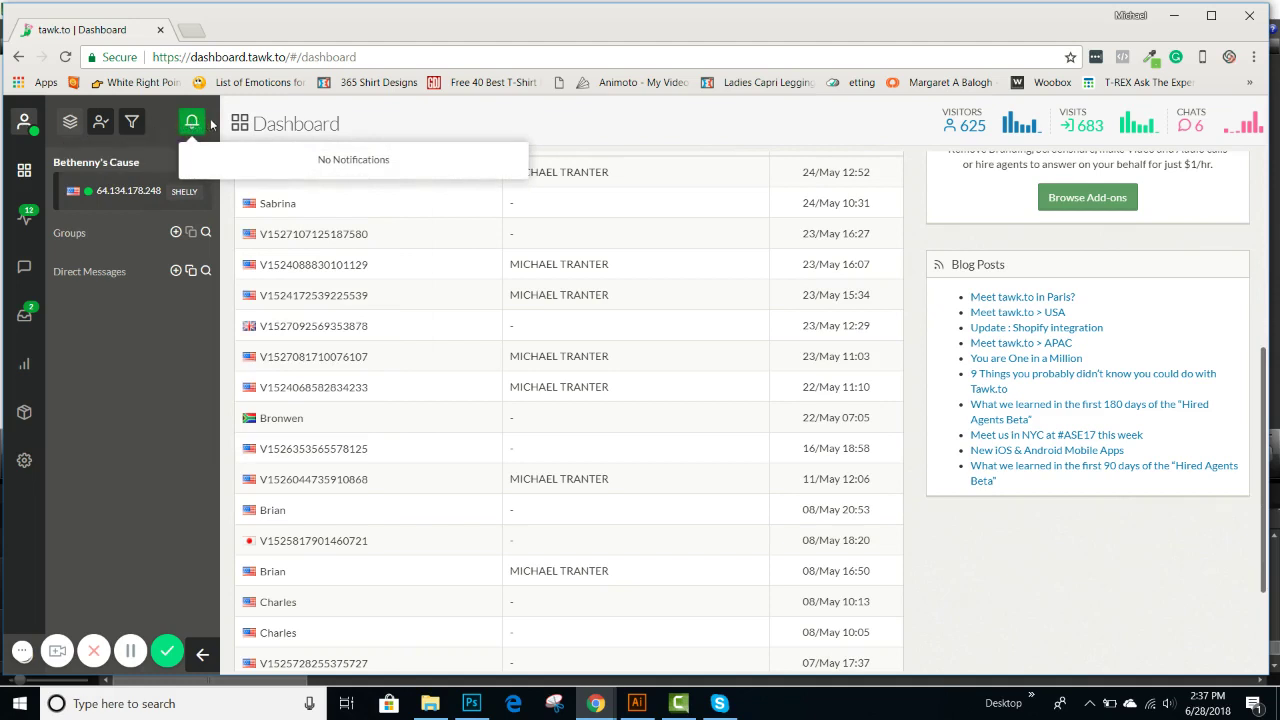
left_click(192, 122)
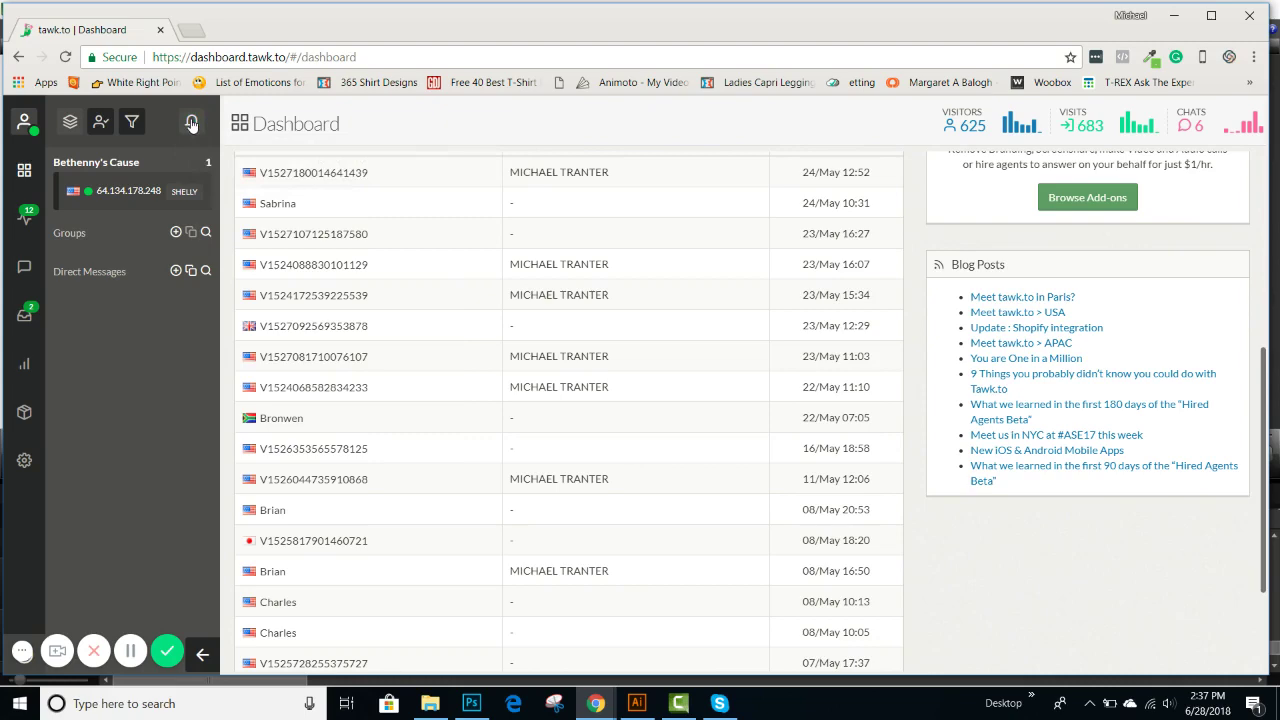
left_click(24, 171)
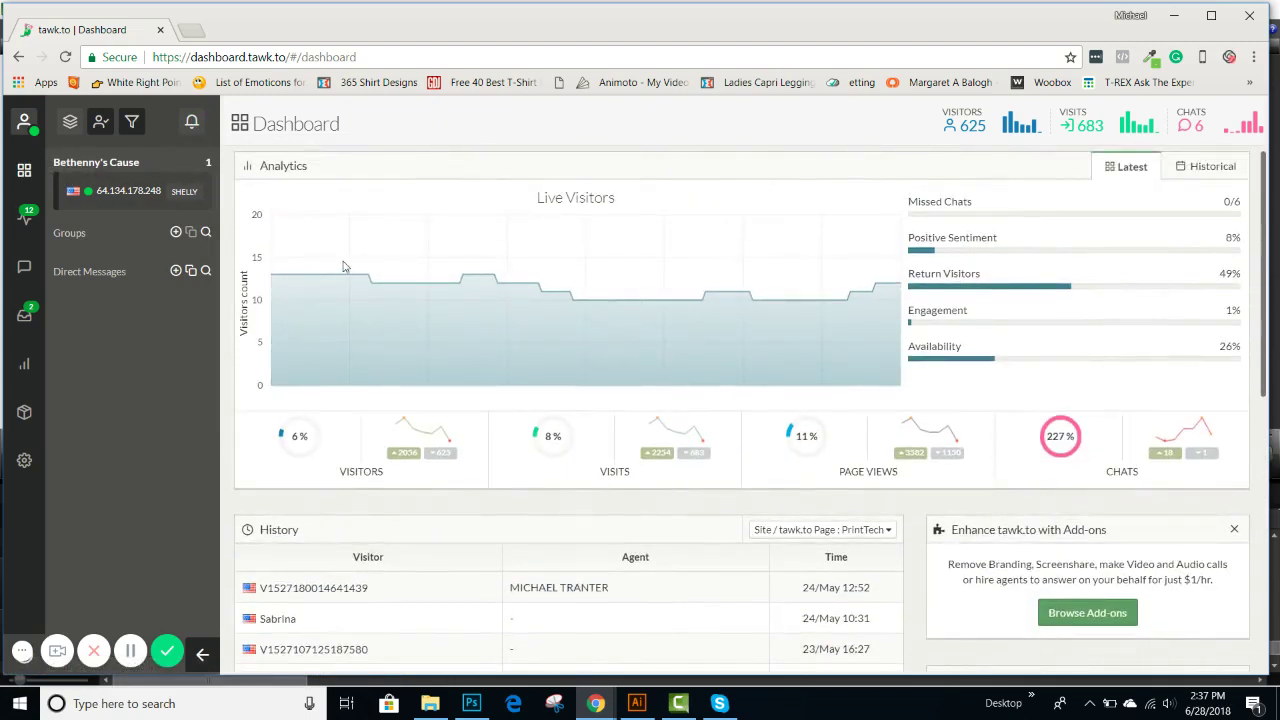
Step: Open visitor monitoring, preview the Amazon Custom Print On Demand page of the first active visitor in a separate tab, and check the visit durations
left_click(25, 215)
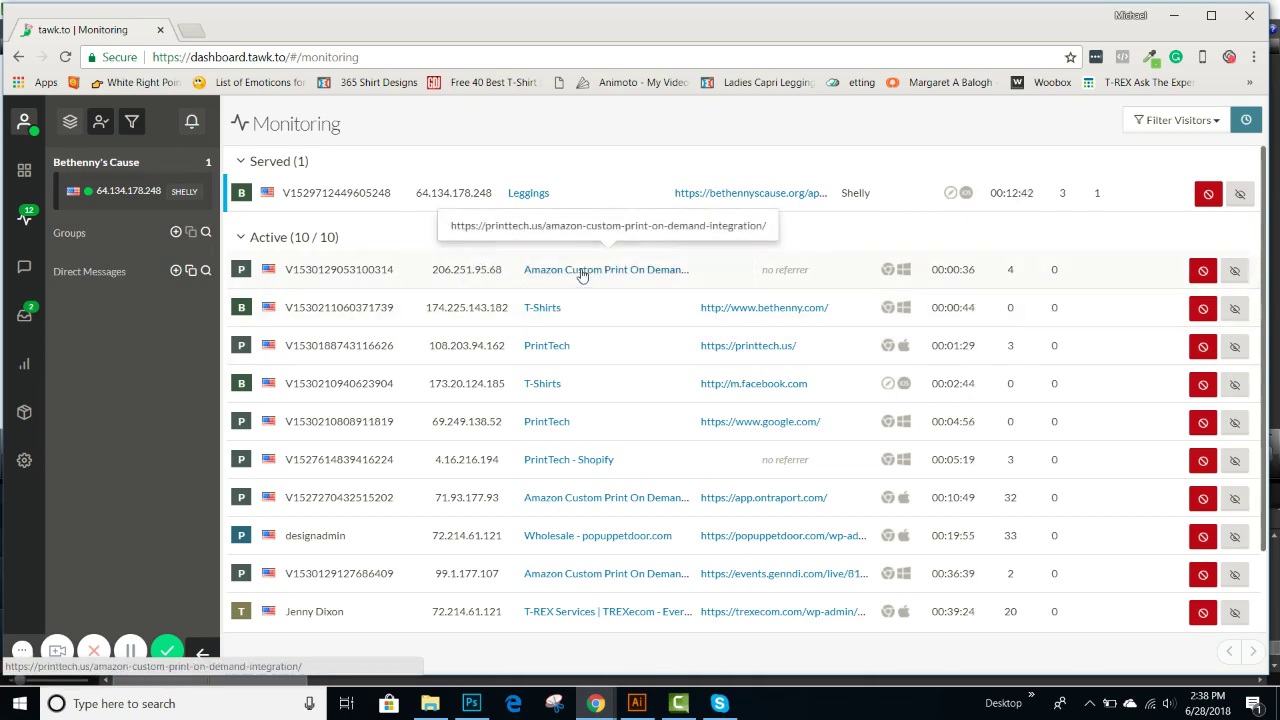
right_click(586, 271)
key("Escape")
middle_click(622, 280)
left_click(237, 30)
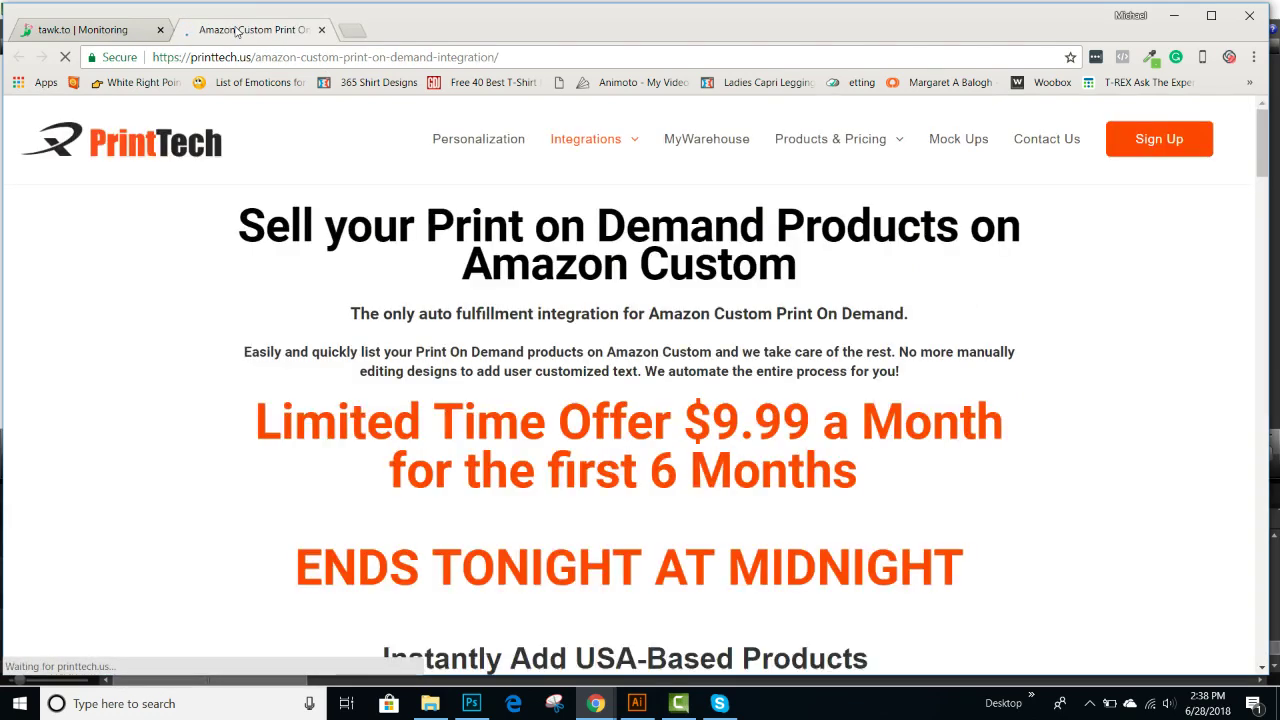
left_click(321, 30)
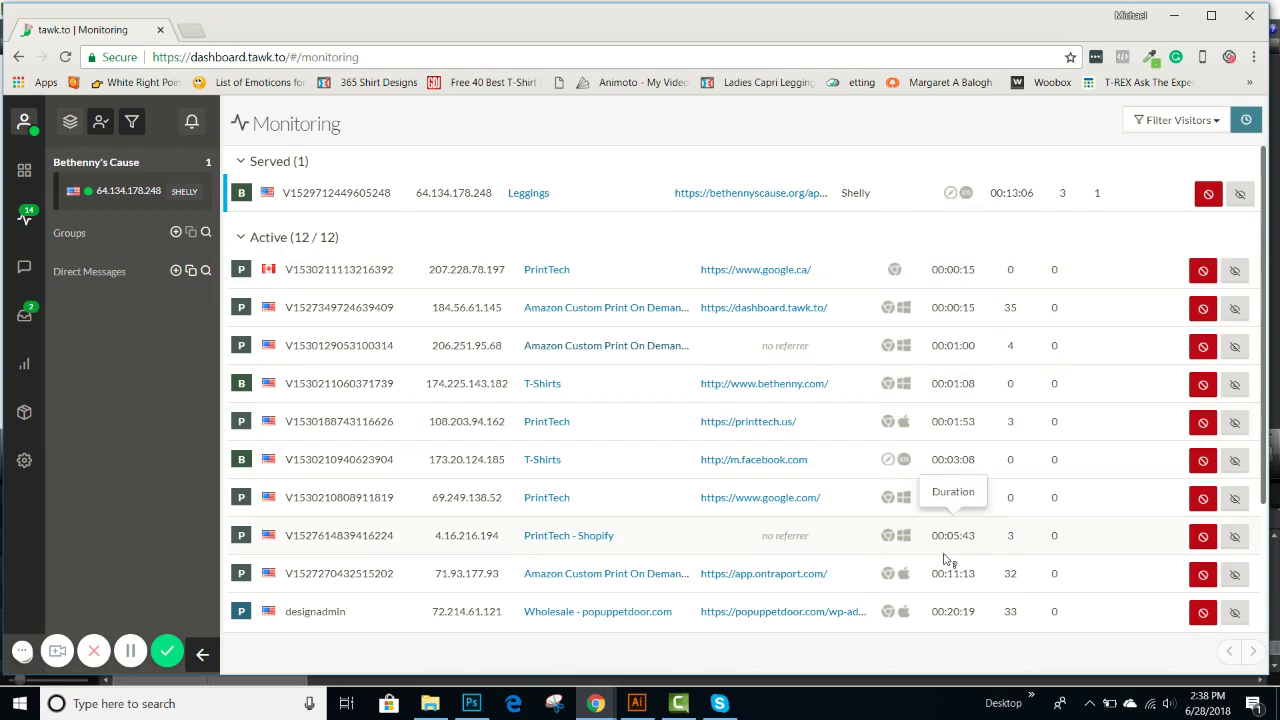
mouse_move(899, 596)
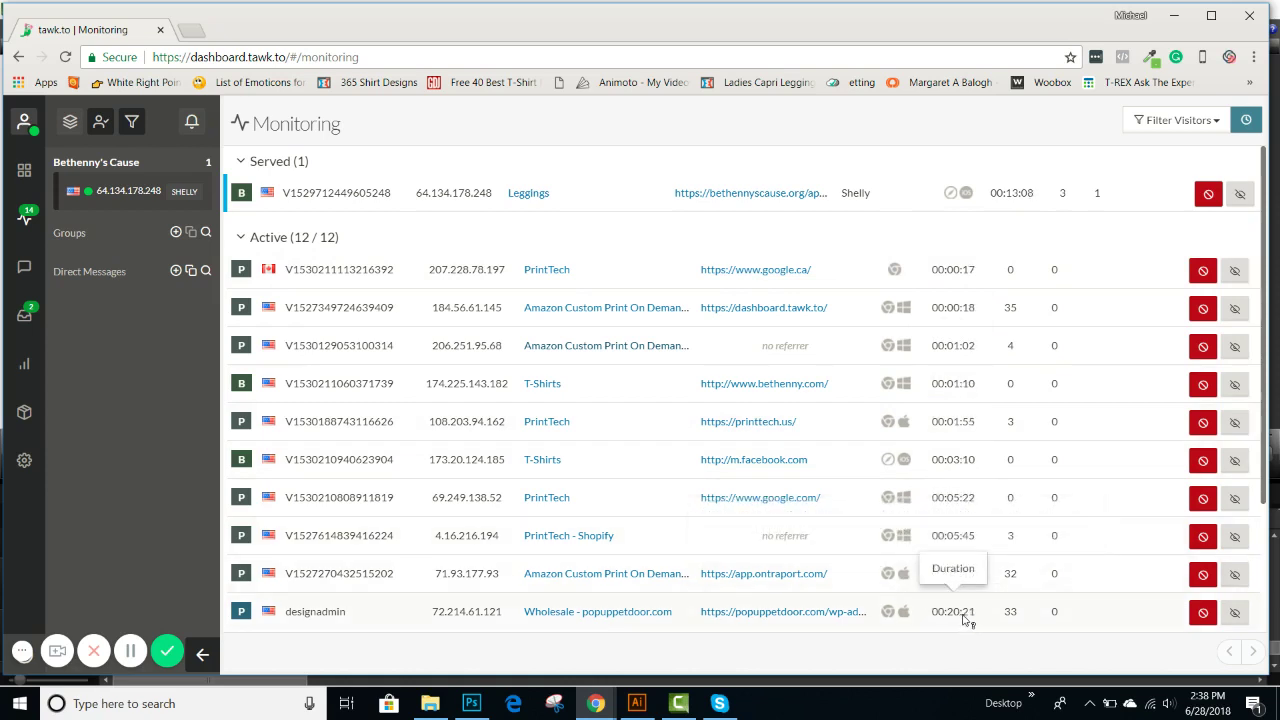
mouse_move(494, 626)
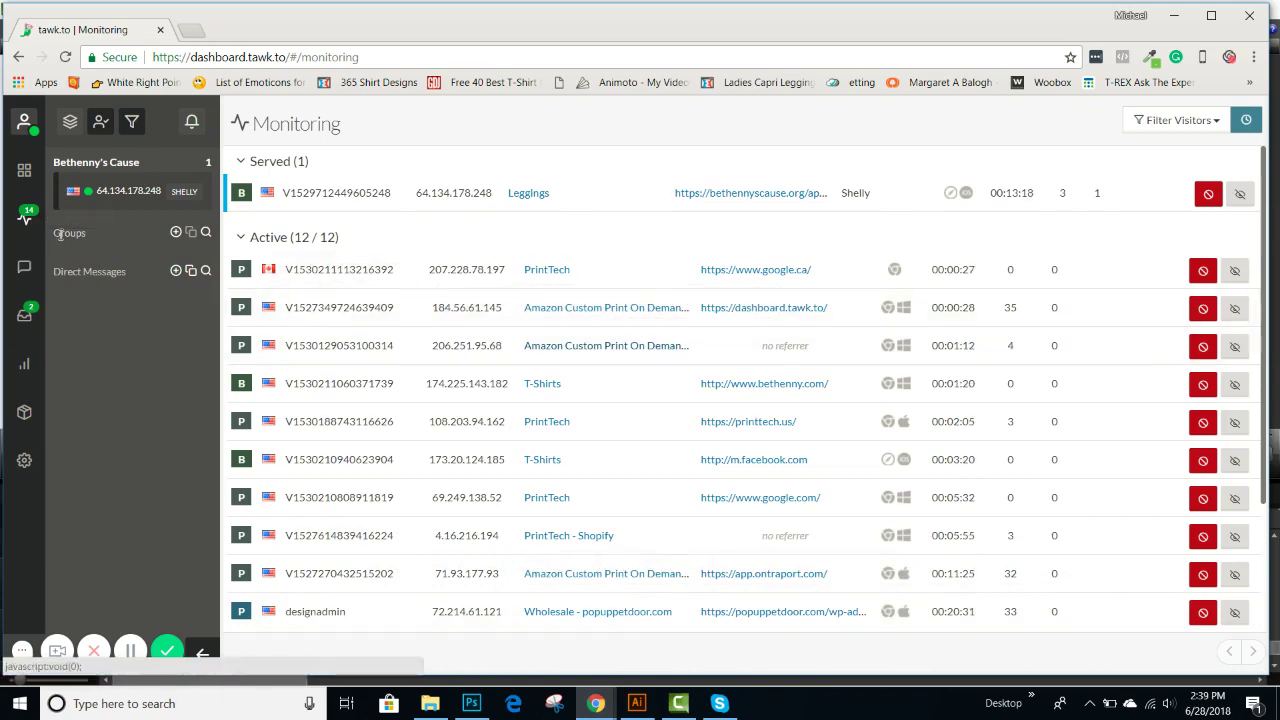
Step: Check the active chats and view the Legging Info ticket in the PrintTech messages
left_click(25, 268)
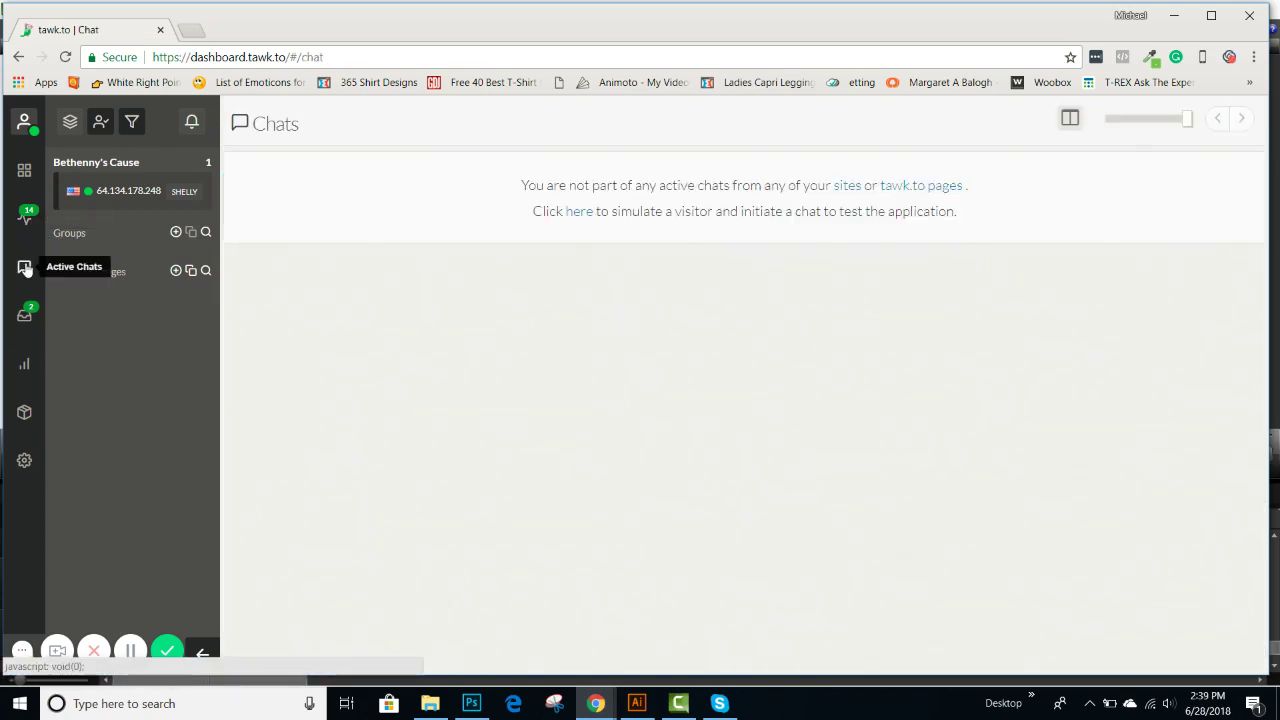
left_click(25, 317)
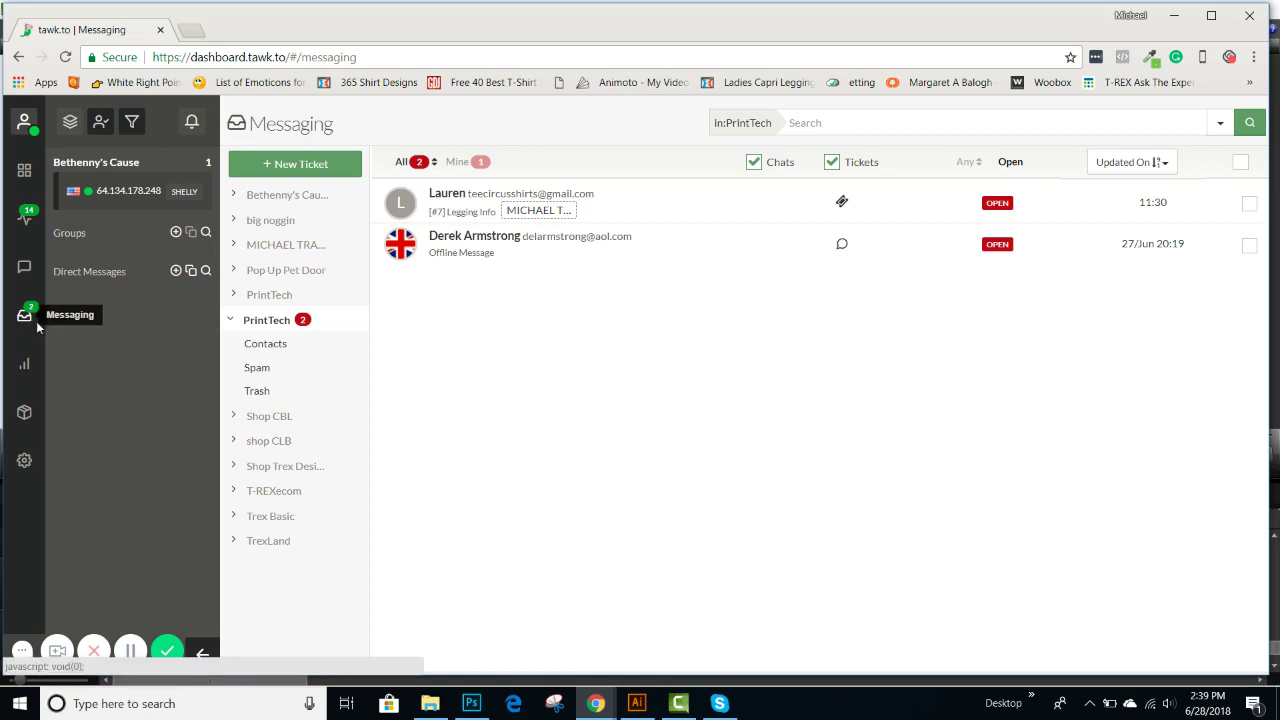
left_click(470, 197)
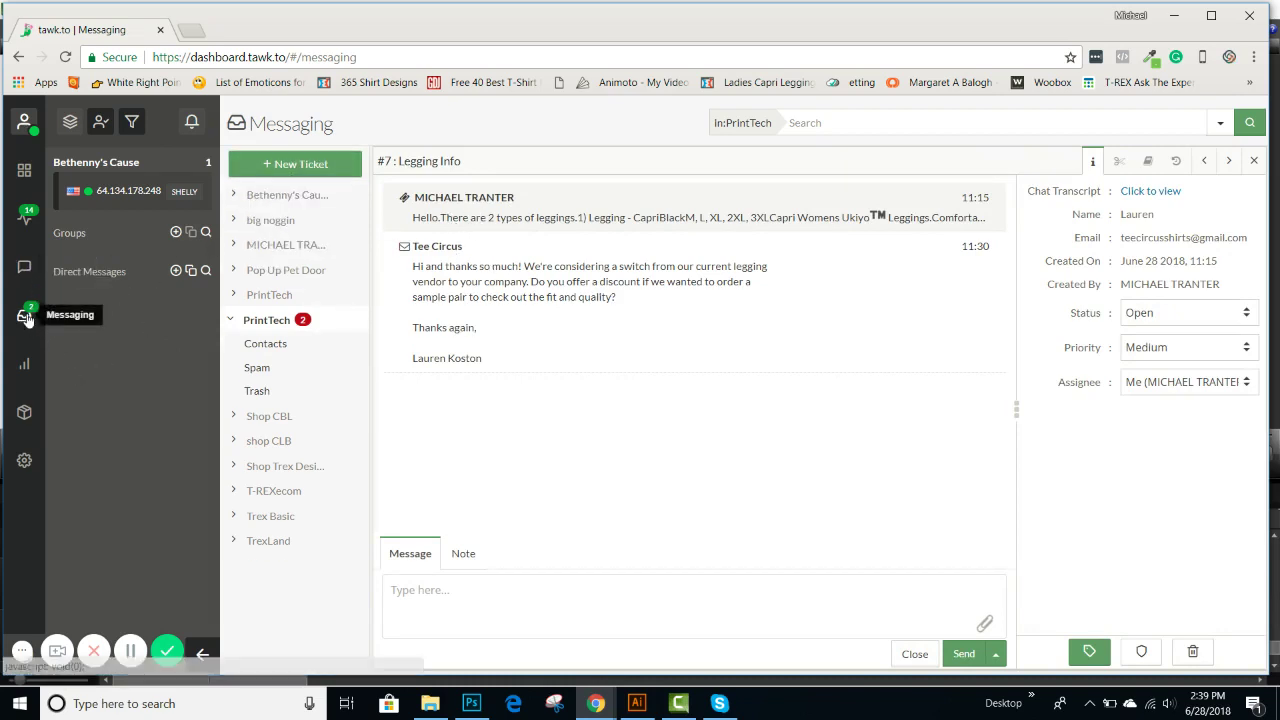
Step: Review the Chat Volume report for Bethenny's Cause
left_click(25, 369)
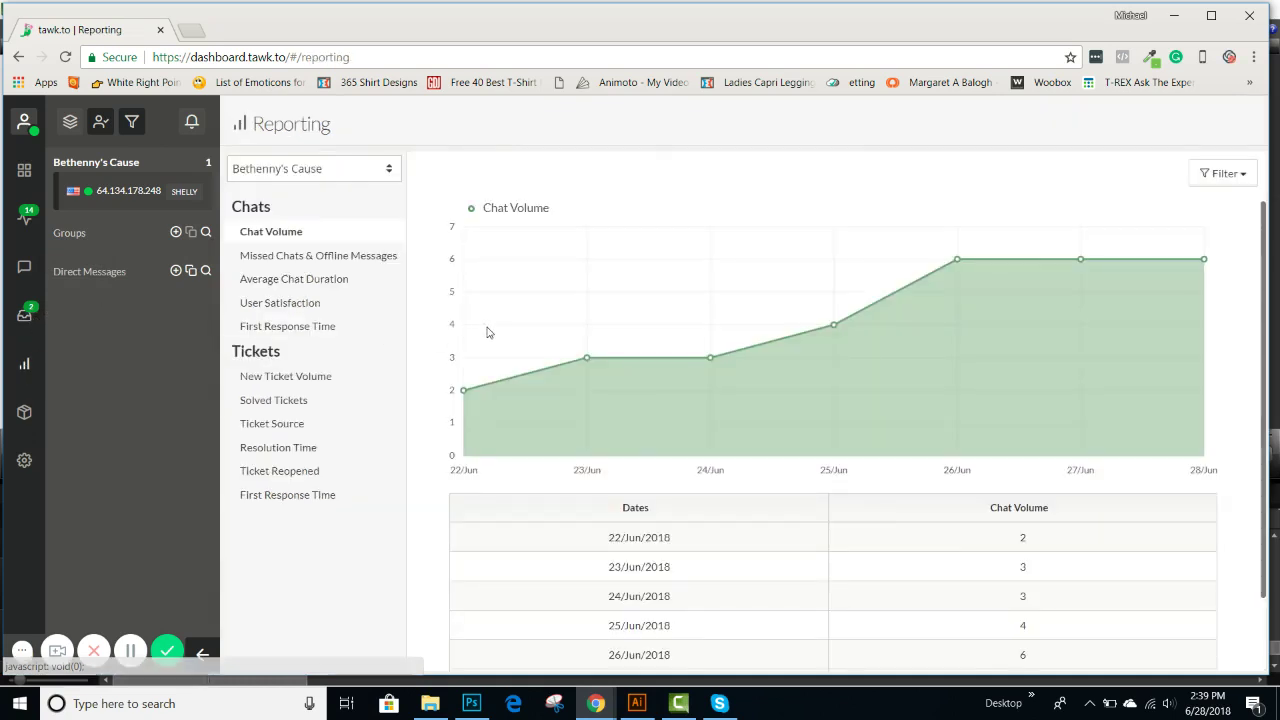
scroll(492, 341, "down", 1)
scroll(492, 341, "up", 1)
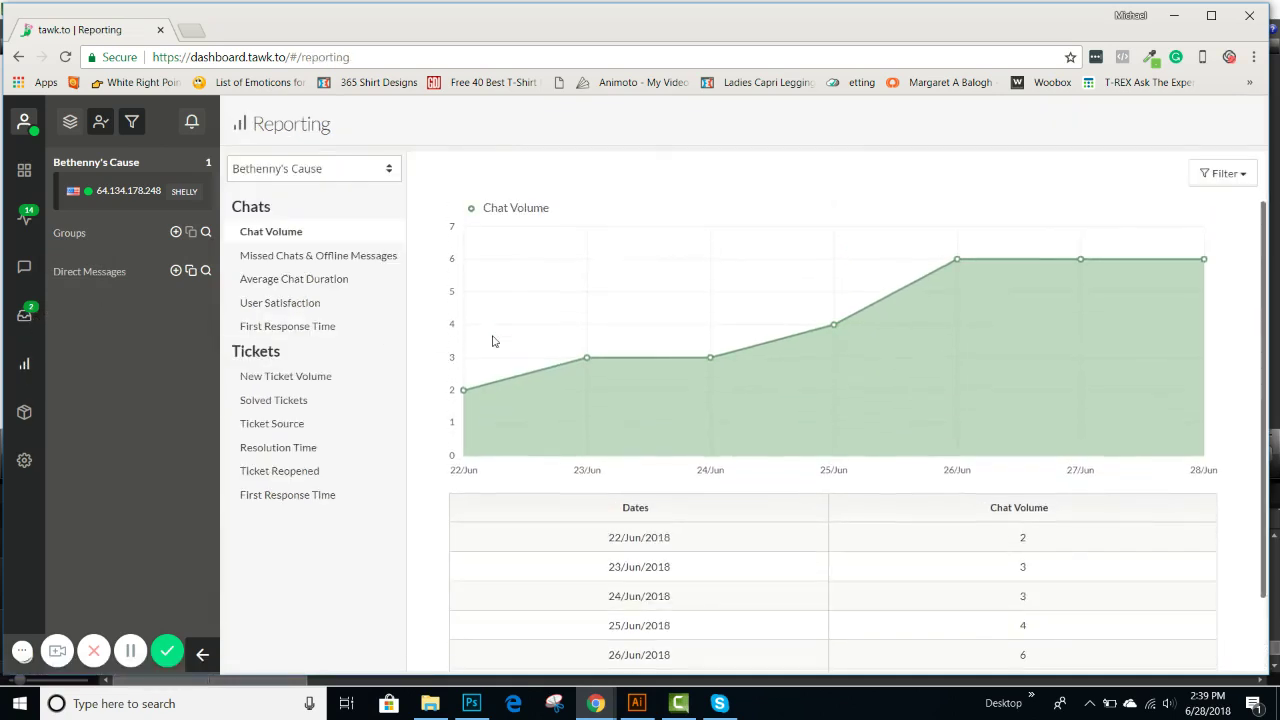
Step: Browse the add-ons available for the Bethenny's Cause property
left_click(24, 414)
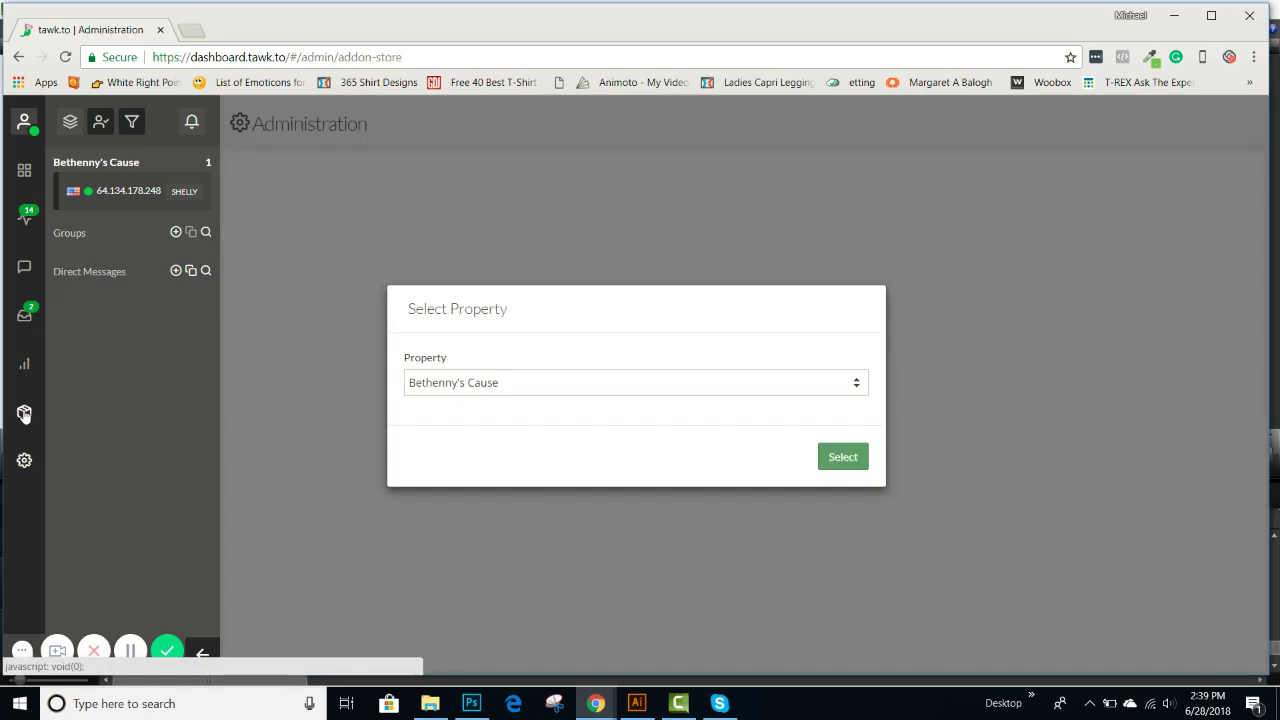
left_click(843, 460)
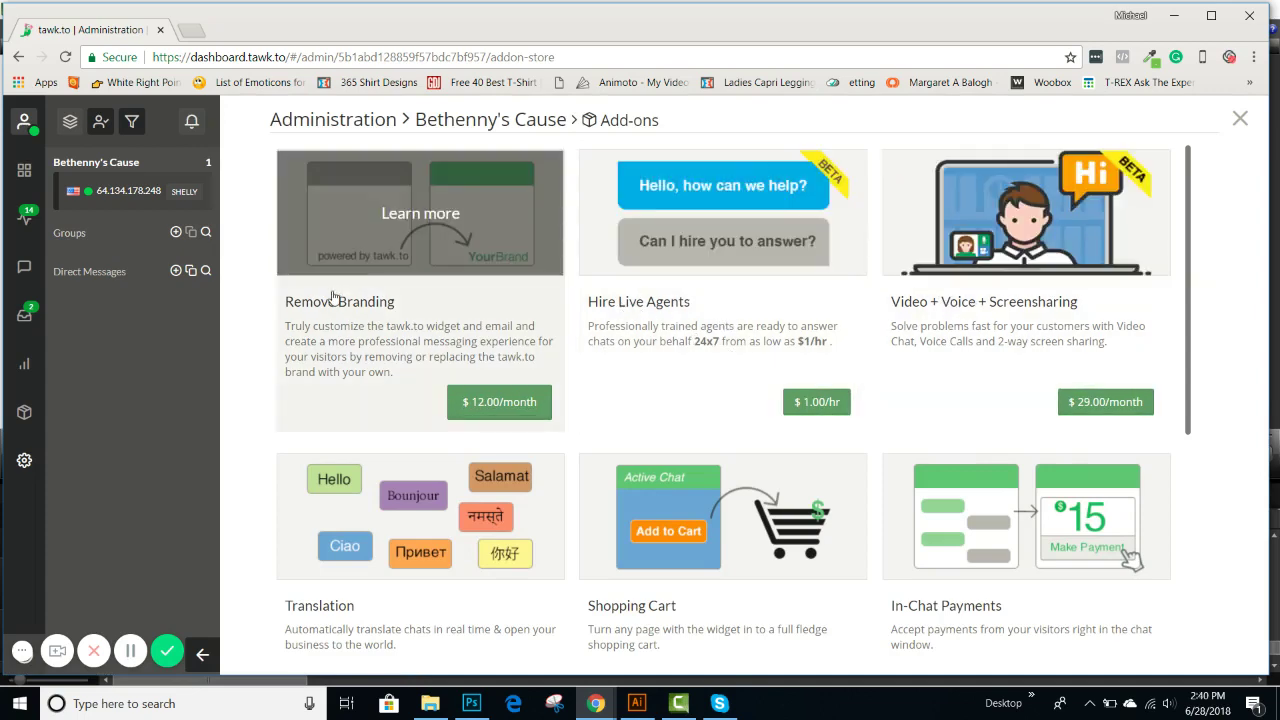
scroll(333, 295, "down", 2)
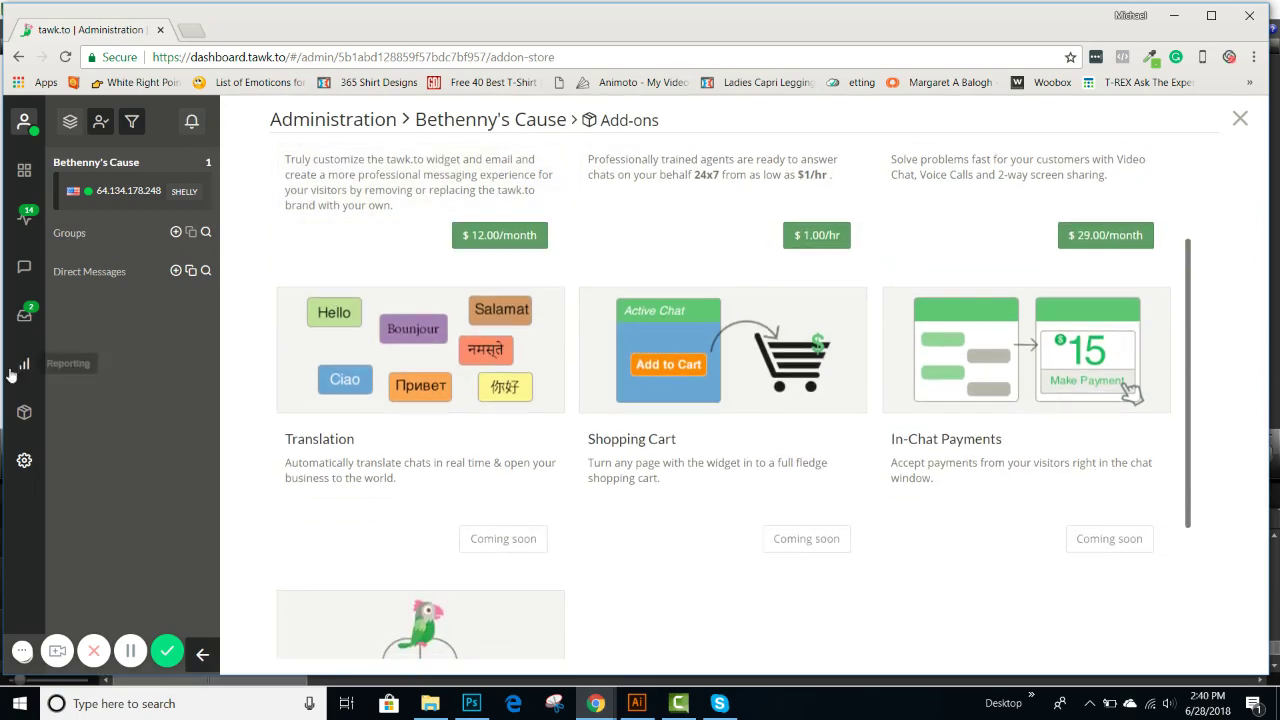
Step: Review the Property Settings of Bethenny's Cause and the list of its other property options in the administration
left_click(23, 462)
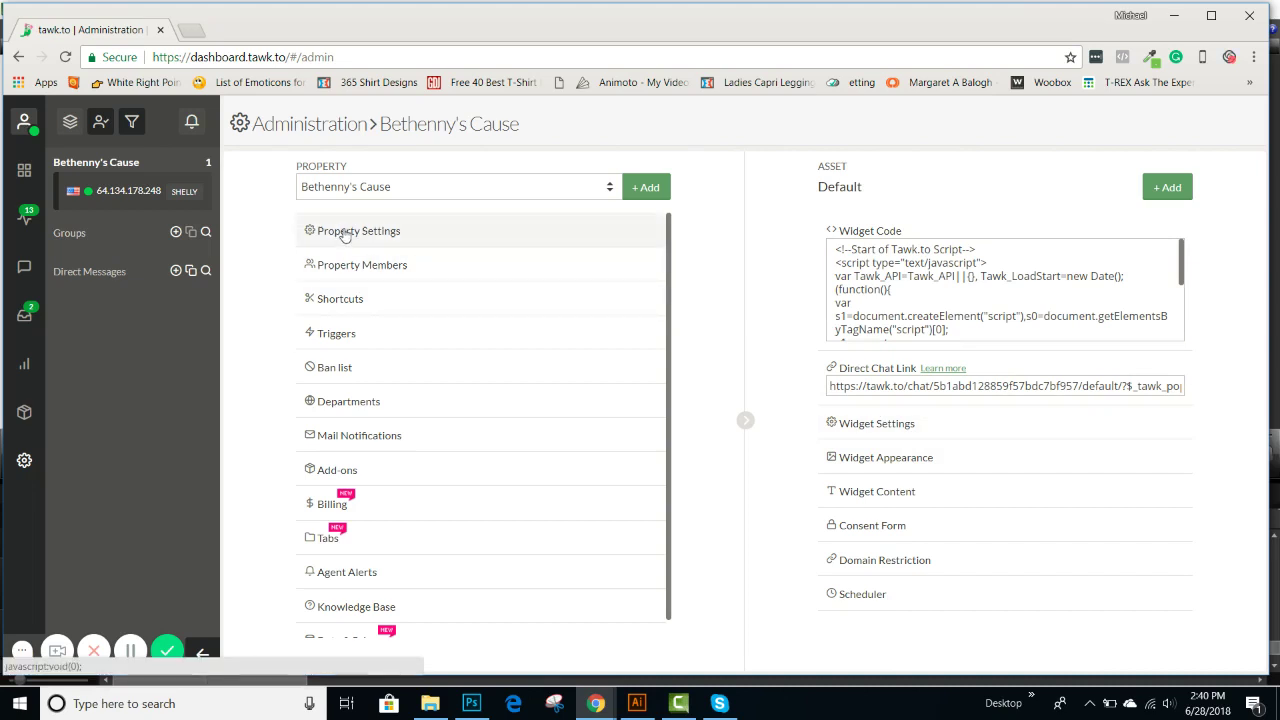
left_click(344, 232)
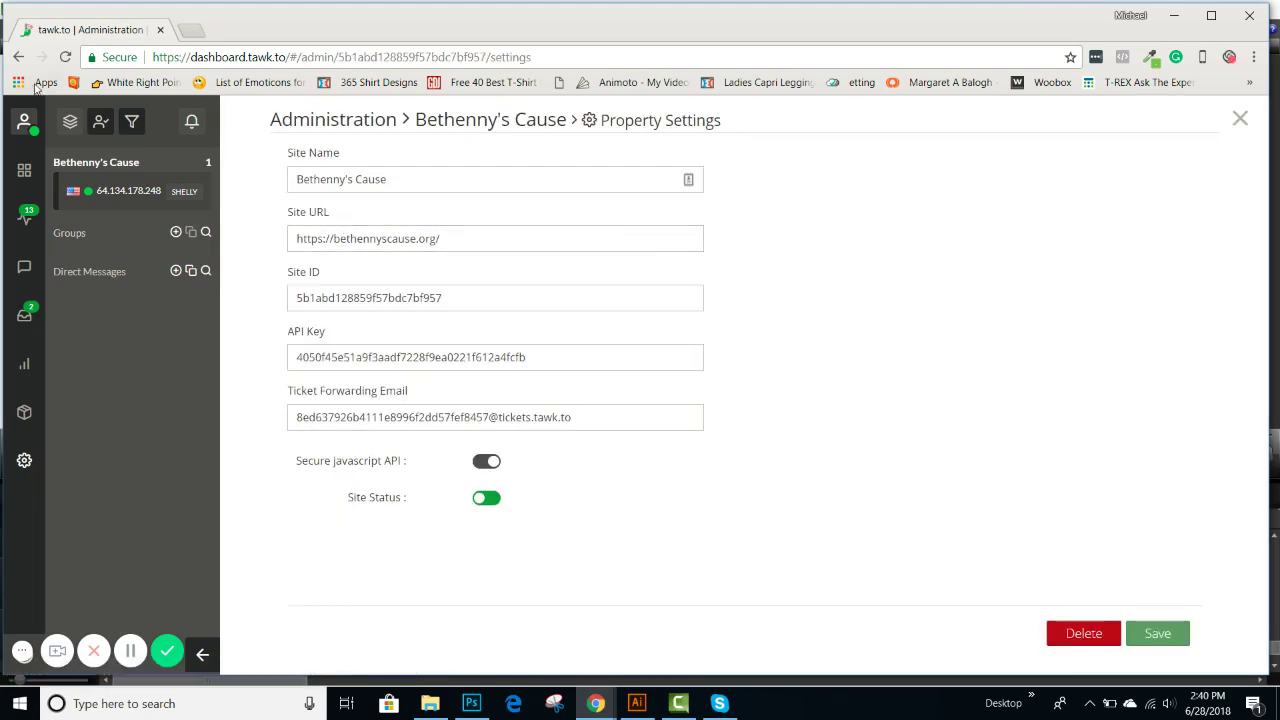
left_click(19, 57)
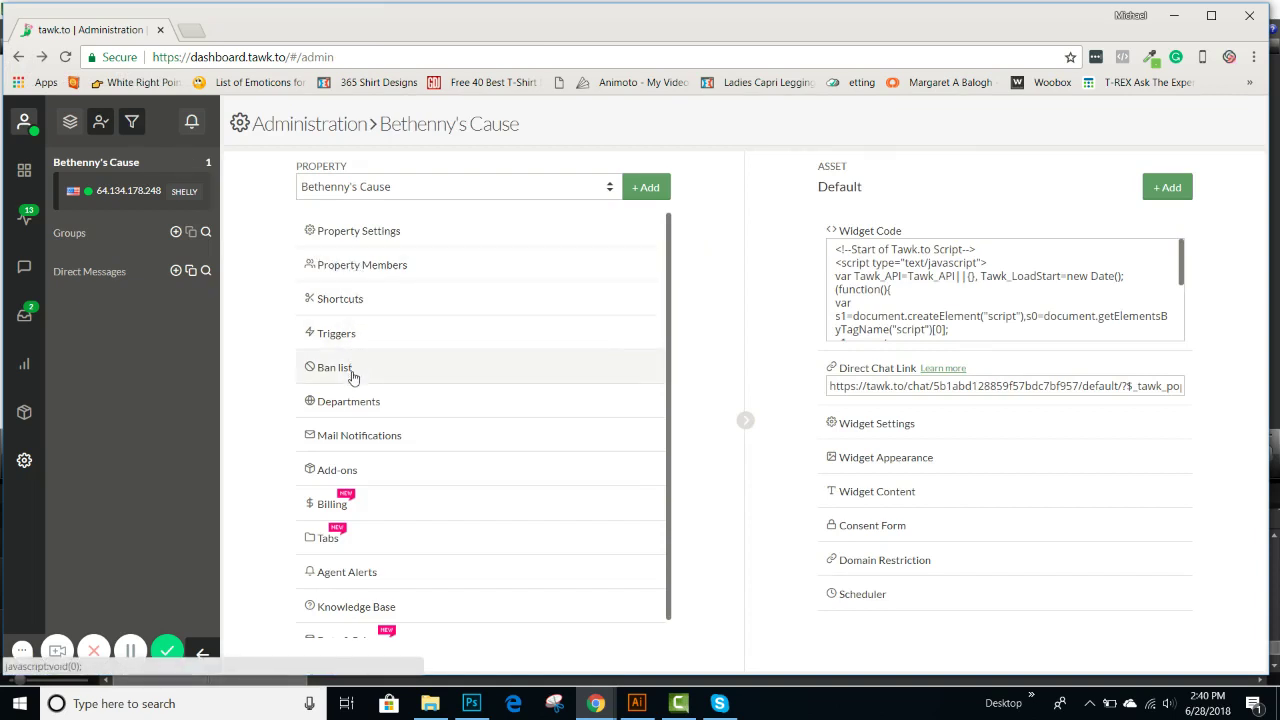
scroll(352, 377, "down", 1)
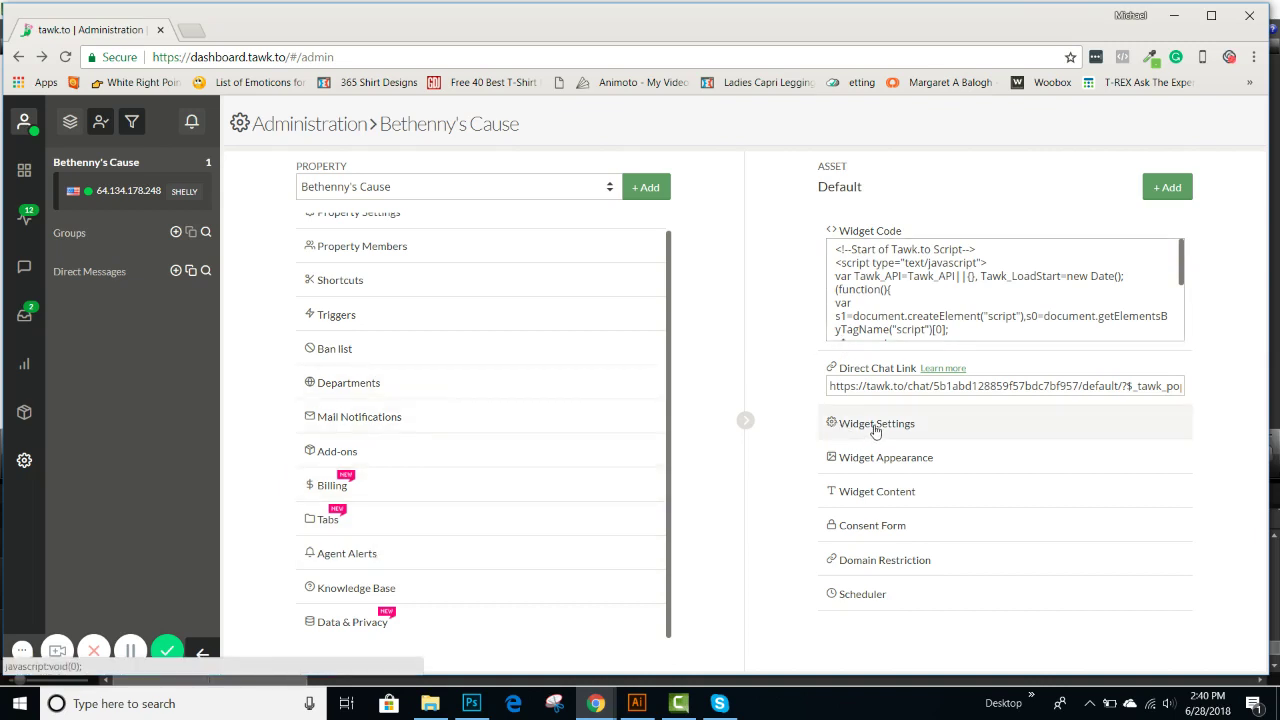
Step: Review the Default widget's settings for Bethenny's Cause and return to the administration overview
left_click(908, 426)
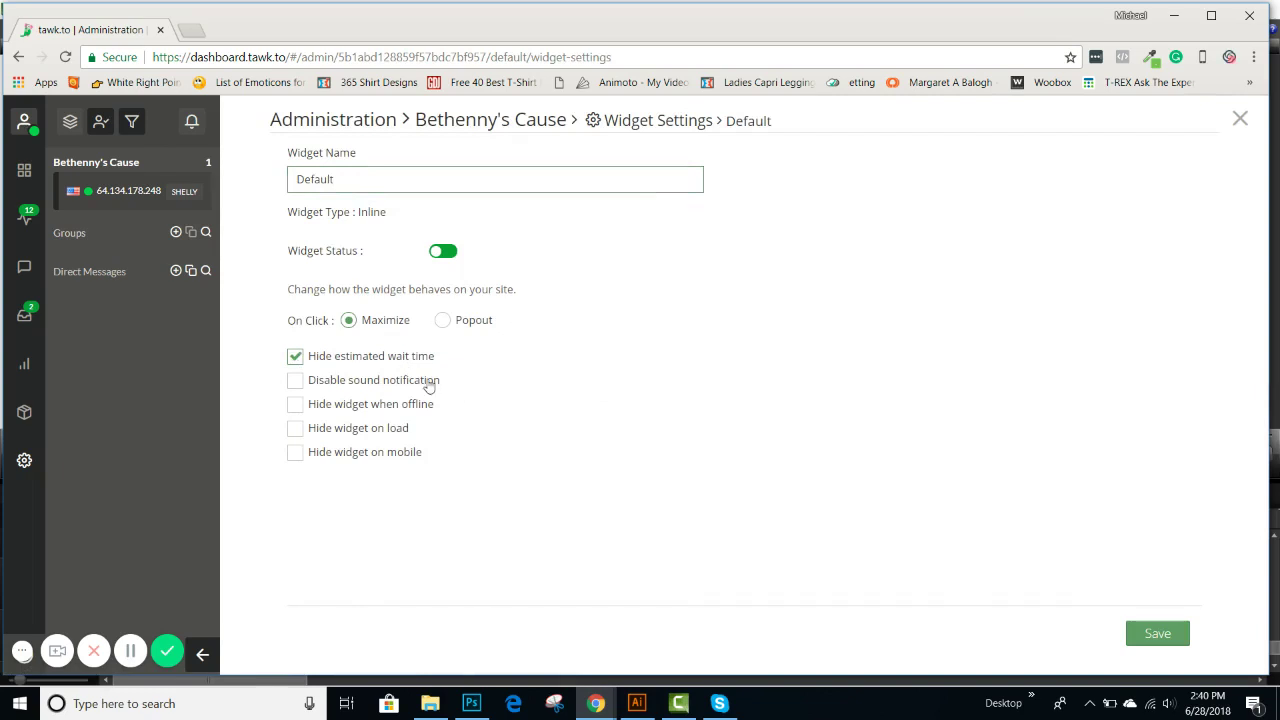
left_click(18, 57)
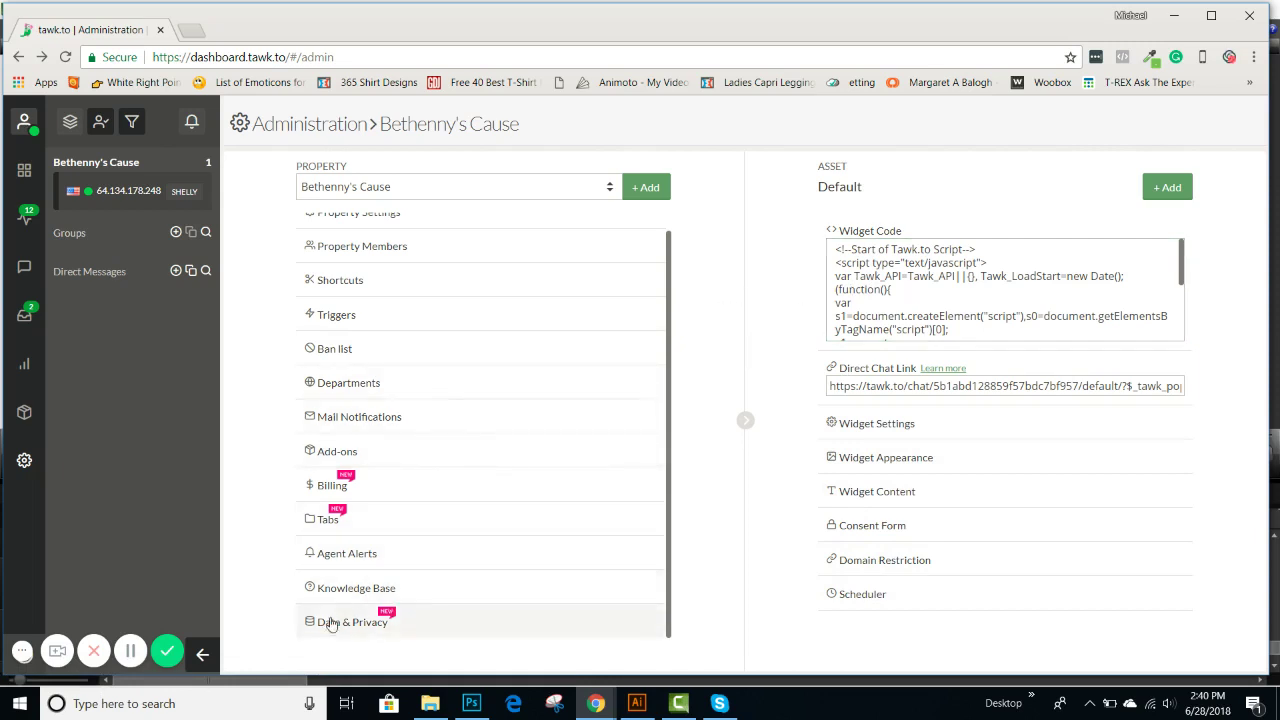
scroll(420, 417, "up", 1)
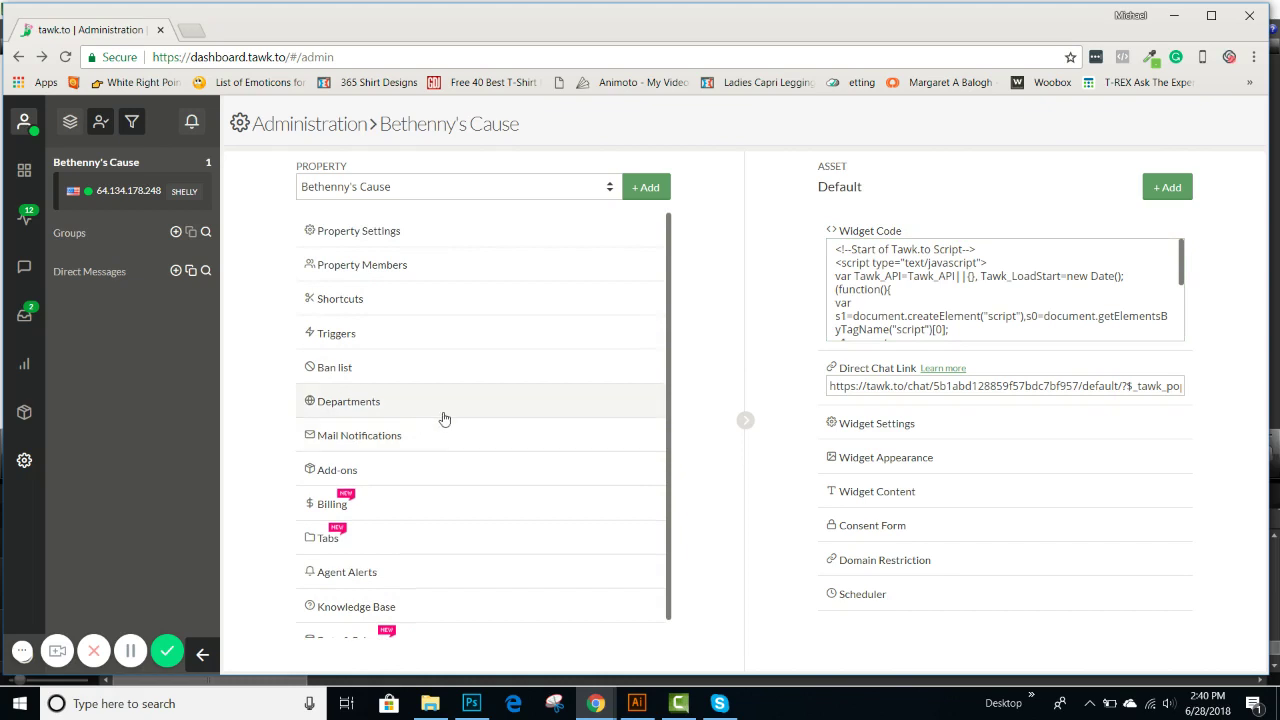